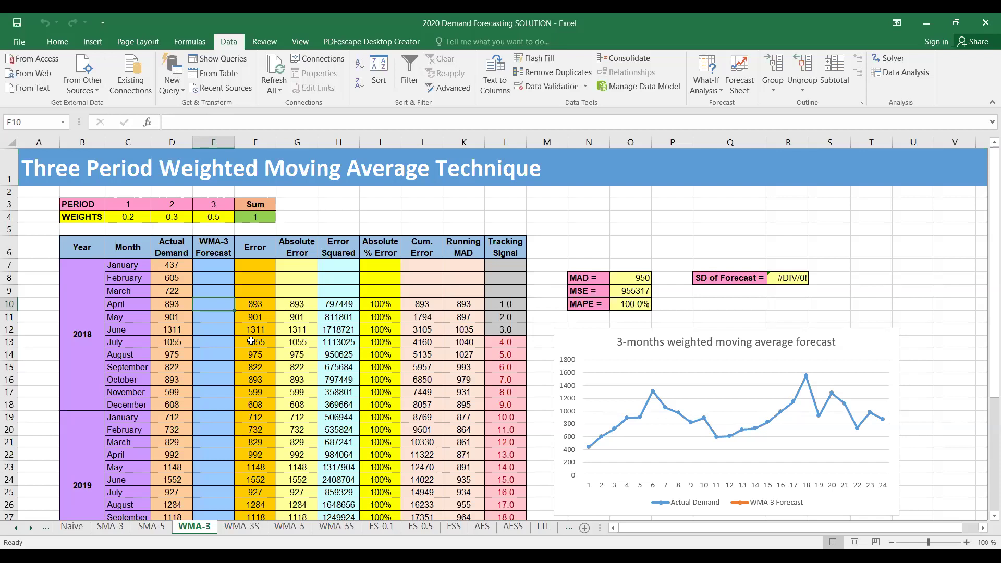
Build the April 2018 forecast formula in E10 as =(C4*D7)+(D4*D8)+(E4*D9), multiplying each weight by its month's demand.
type("=")
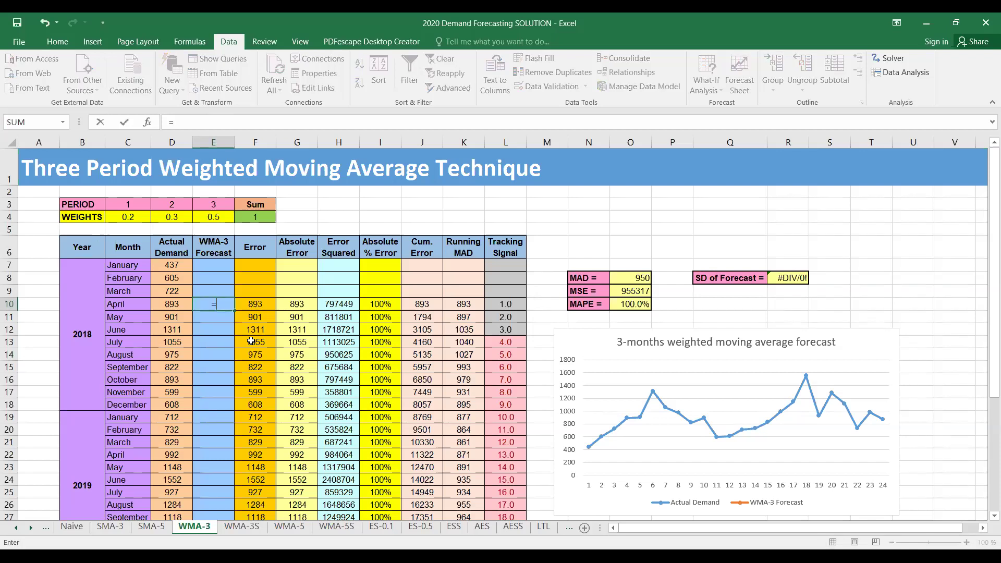
type("(")
left_click(132, 219)
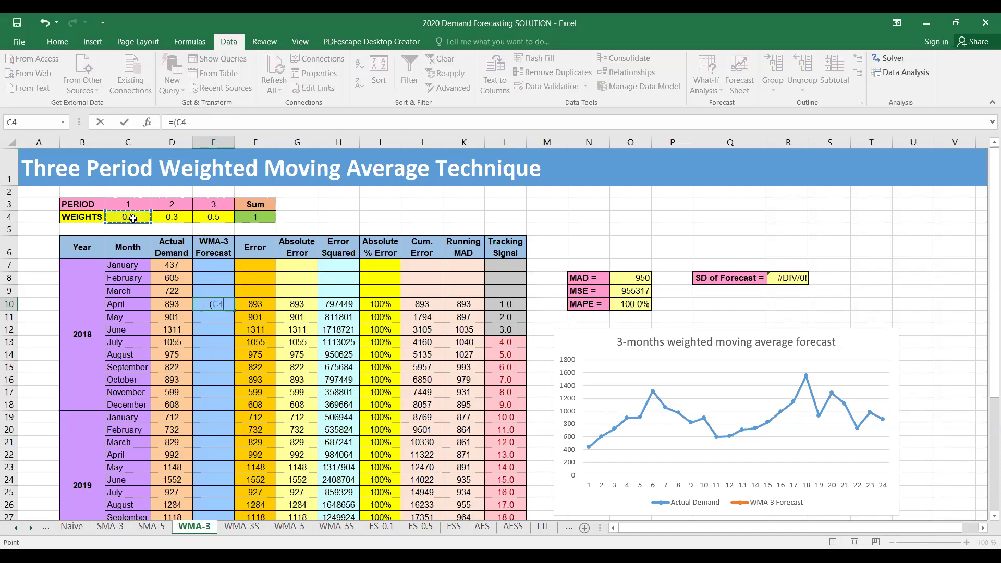
type("*")
left_click(171, 266)
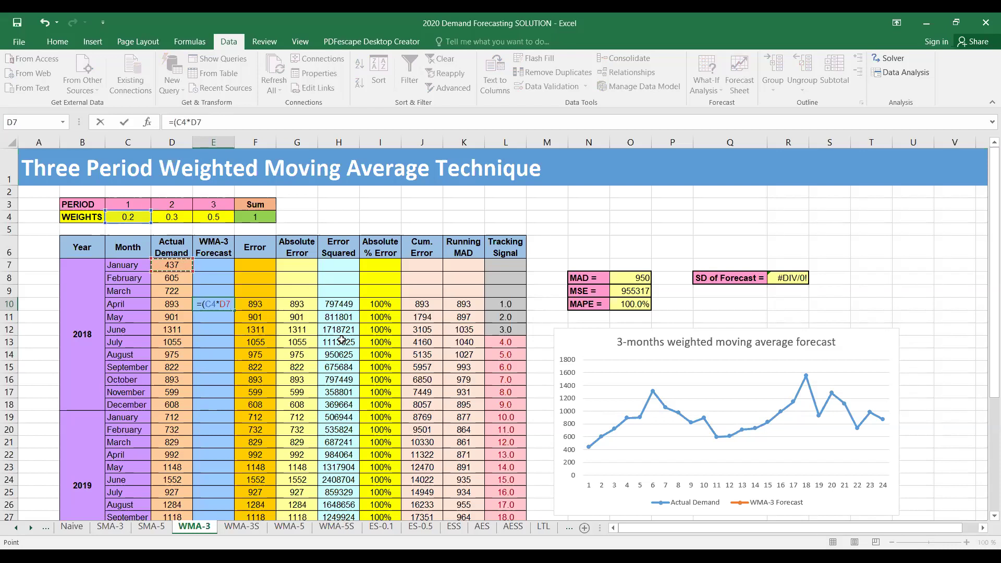
type(")+(")
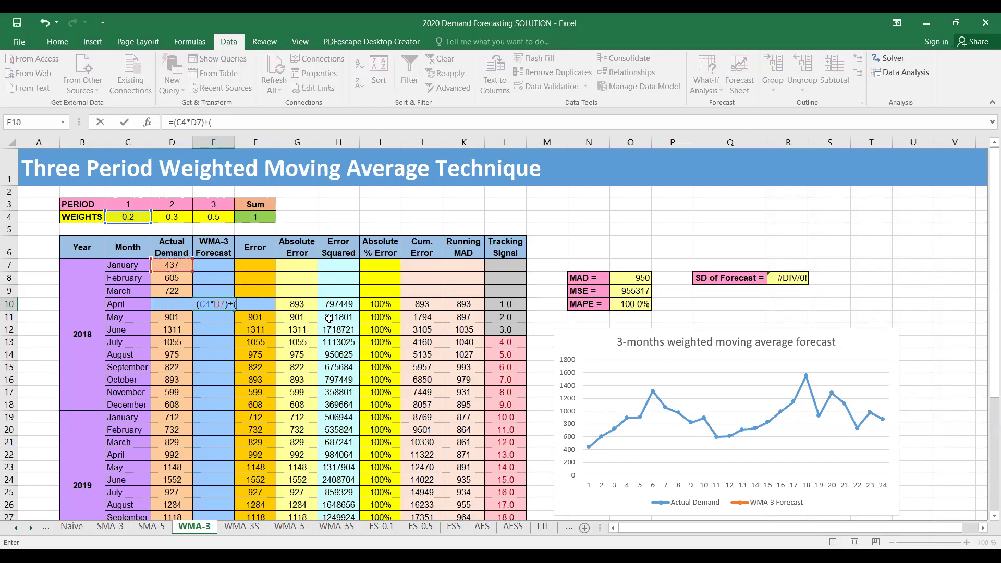
left_click(163, 219)
type("*")
left_click(184, 277)
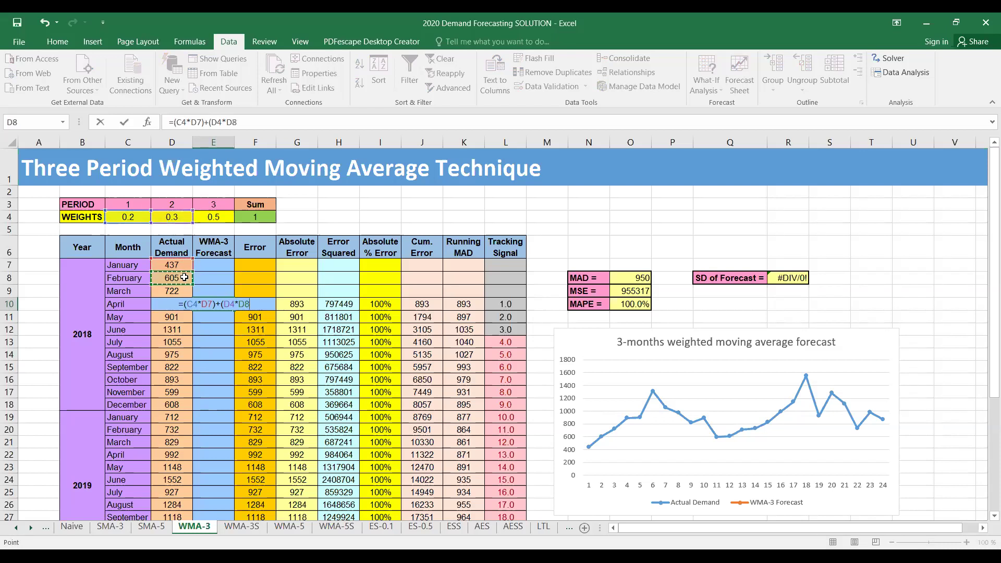
type(")+(")
left_click(213, 214)
type("*")
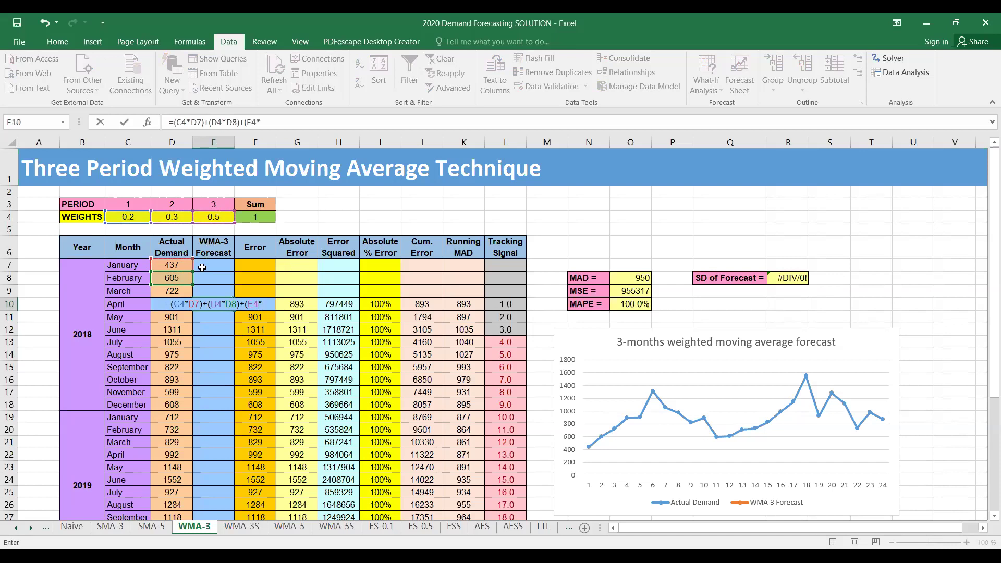
left_click(174, 292)
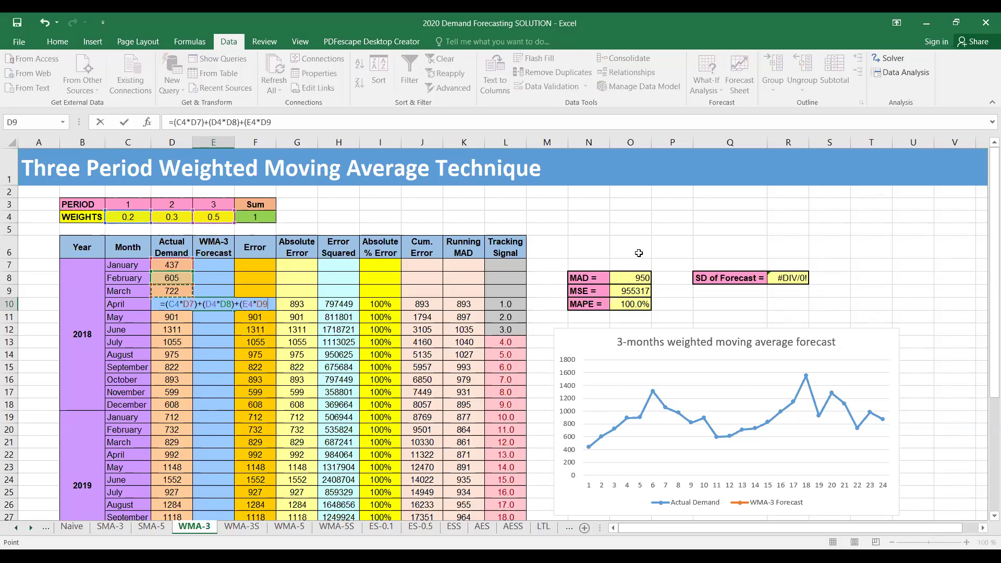
type(")")
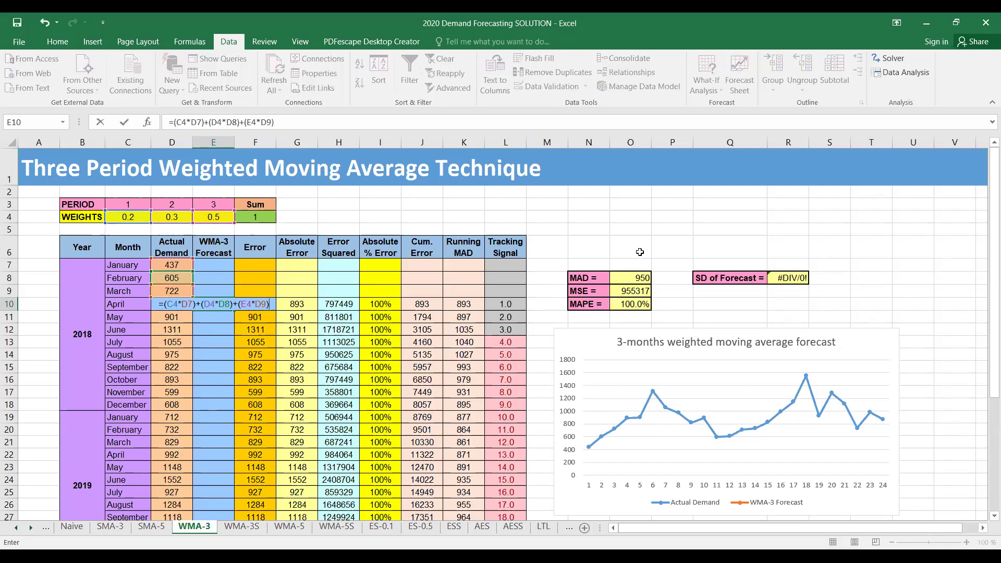
Make the weight references in the E10 formula absolute as $C$4, $D$4 and $E$4, and enter the formula.
left_click(174, 305)
key("F4")
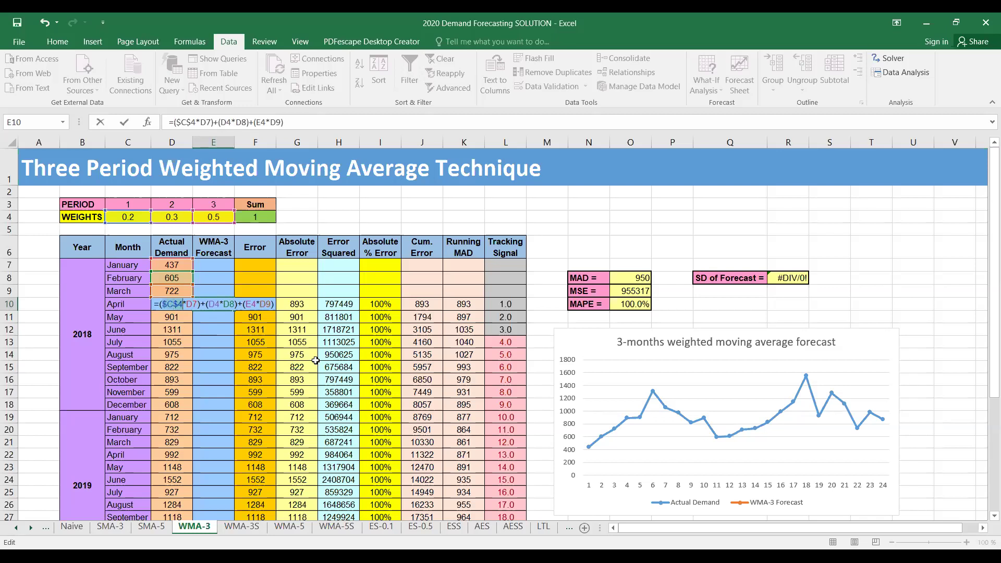
key("Right")
key("Right")
key("Right")
key("Right")
key("Right")
key("Right")
key("Right")
key("F4")
key("Right")
key("Right")
key("Right")
key("Right")
key("Right")
key("Right")
key("Right")
key("F4")
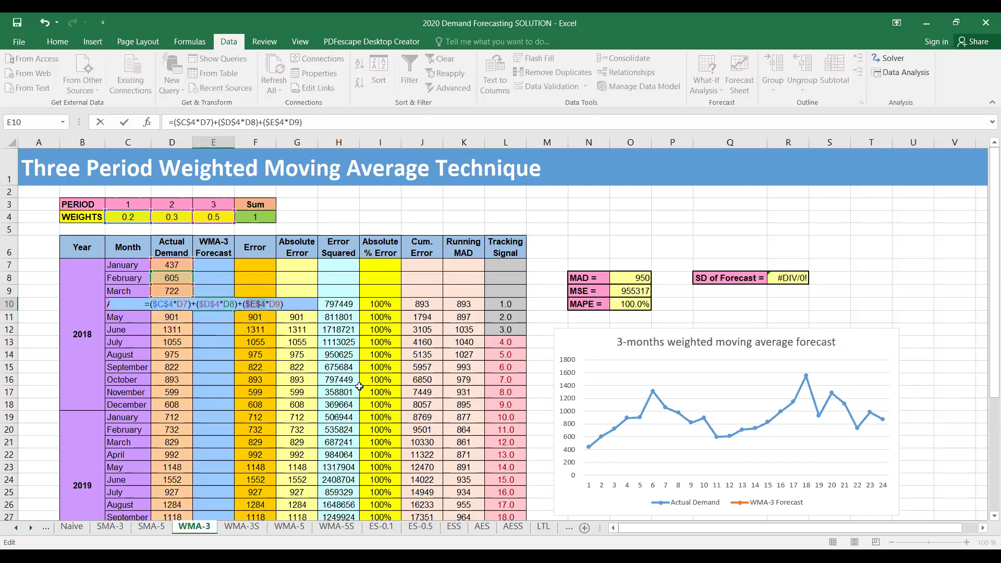
key("Return")
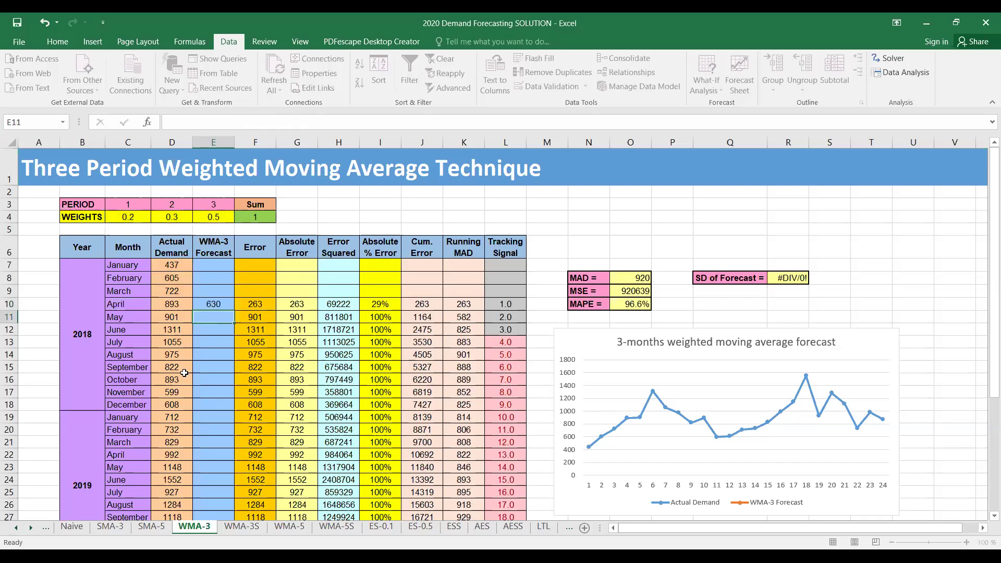
Fill the E10 forecast formula down to January 2020 in E31 and review the forecasts and chart.
left_click(214, 303)
left_click_drag(234, 311, 226, 440)
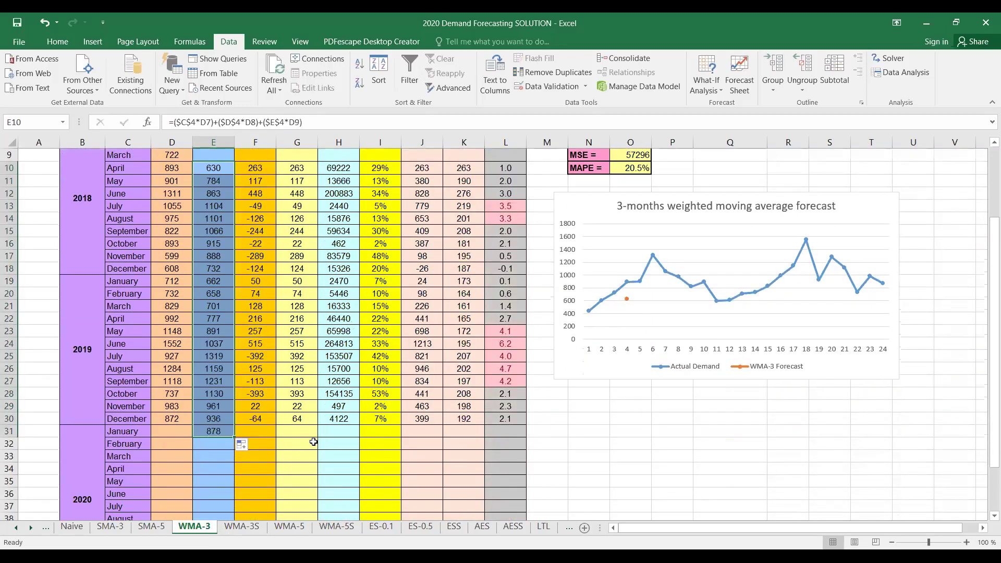
scroll(306, 431, "up", 1)
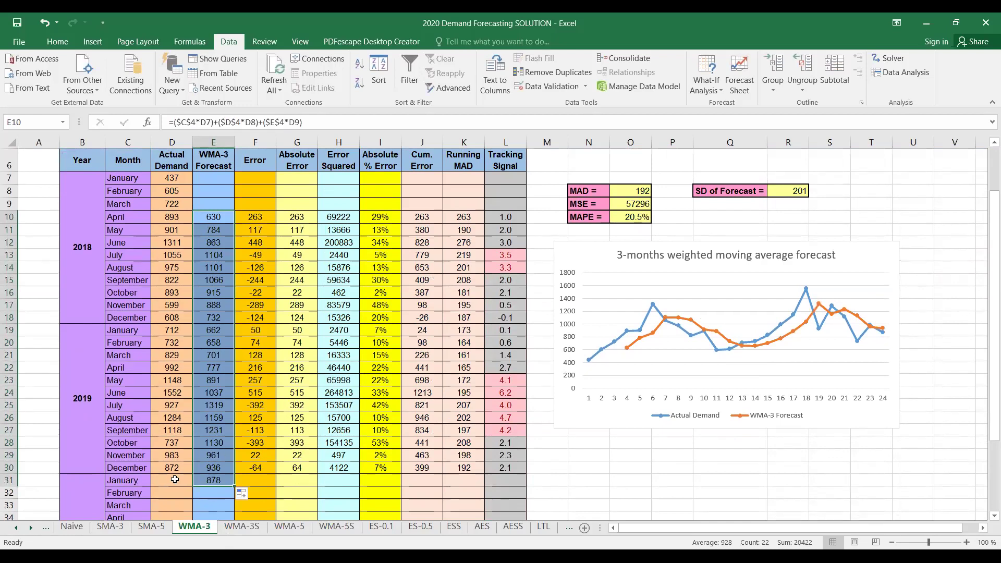
scroll(174, 479, "up", 2)
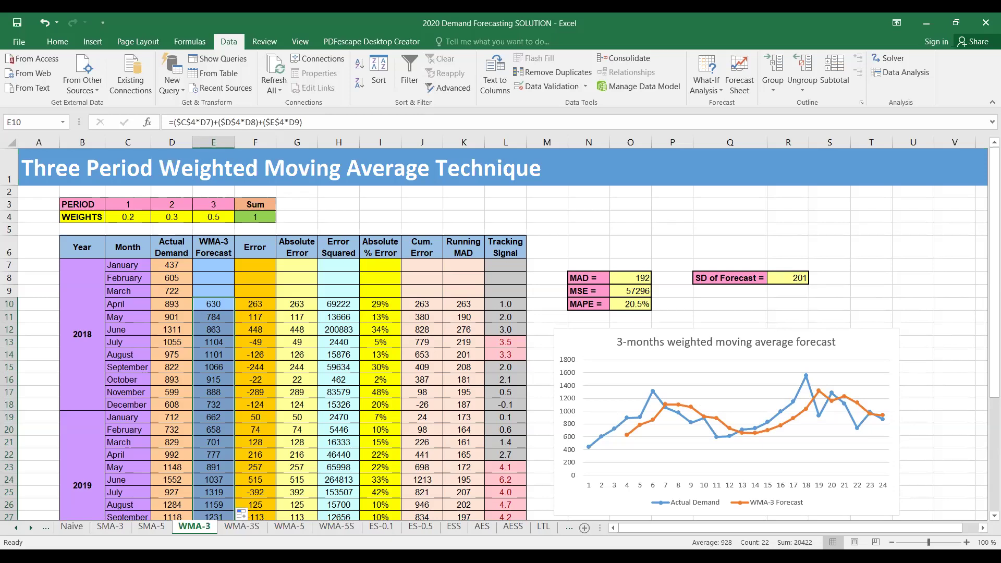
scroll(256, 289, "down", 2)
scroll(256, 289, "down", 1)
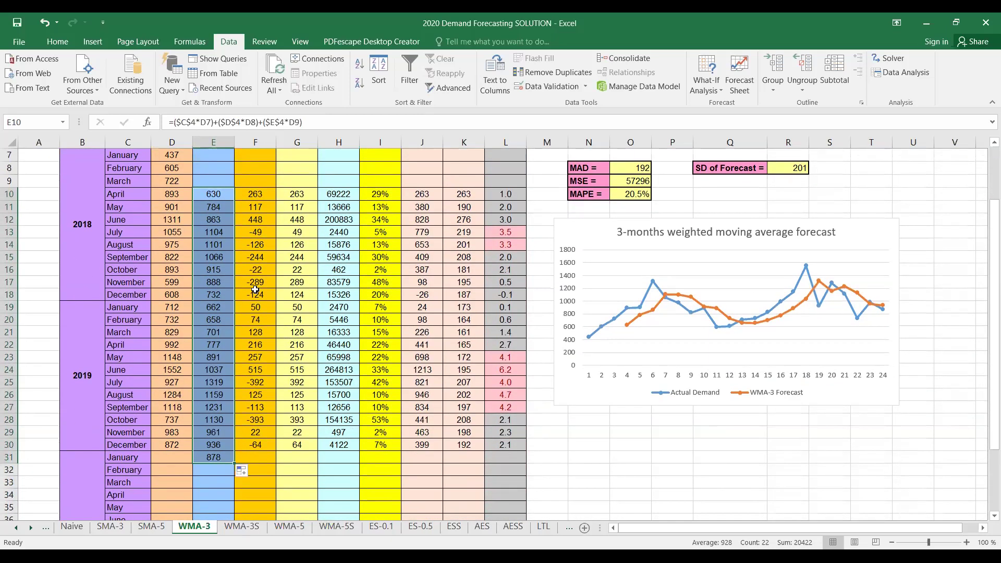
scroll(256, 290, "up", 3)
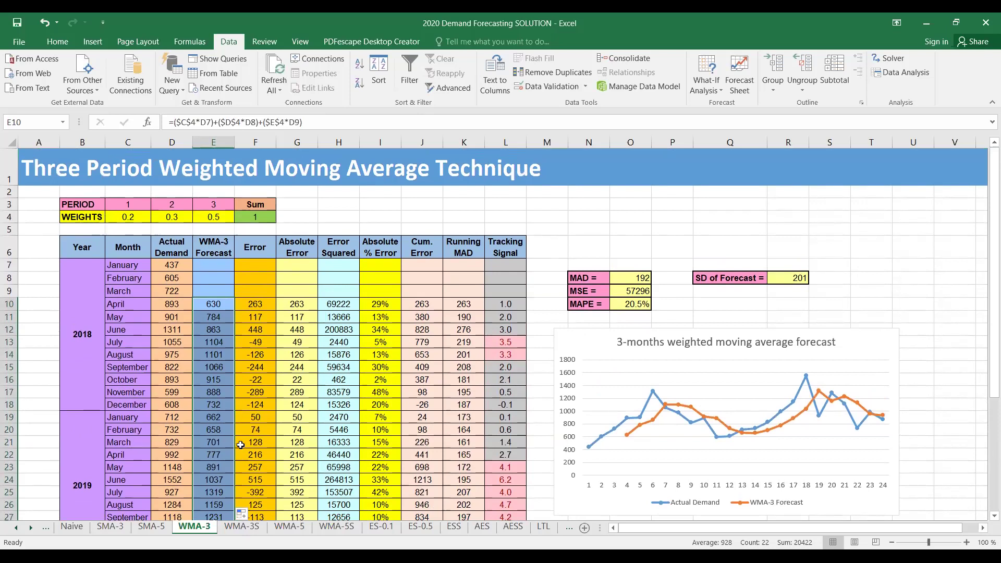
Copy the forecast formula from E10 and paste it into E10 of the WMA-3S sheet.
left_click(216, 303)
key("ctrl+c")
left_click(241, 527)
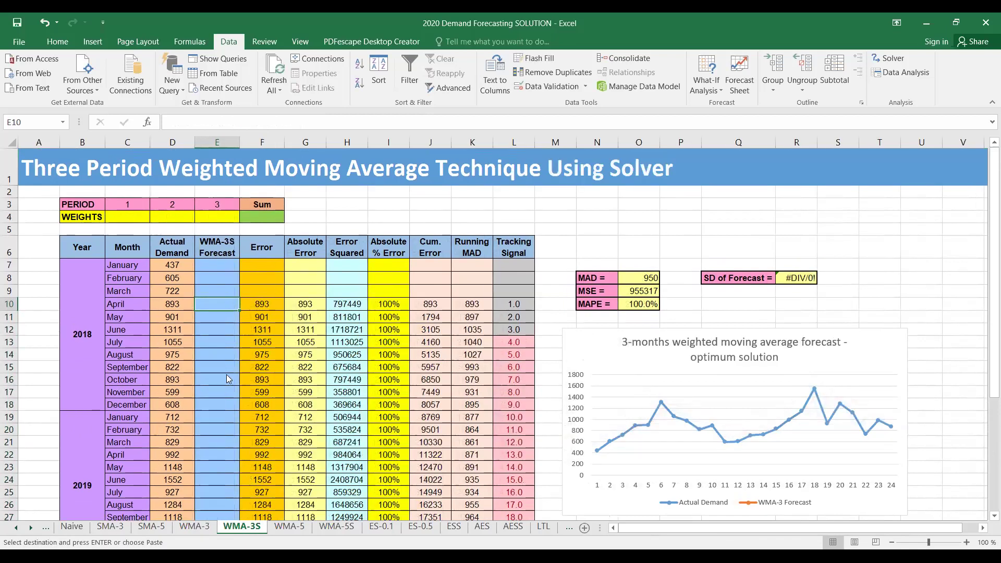
right_click(218, 305)
left_click(282, 90)
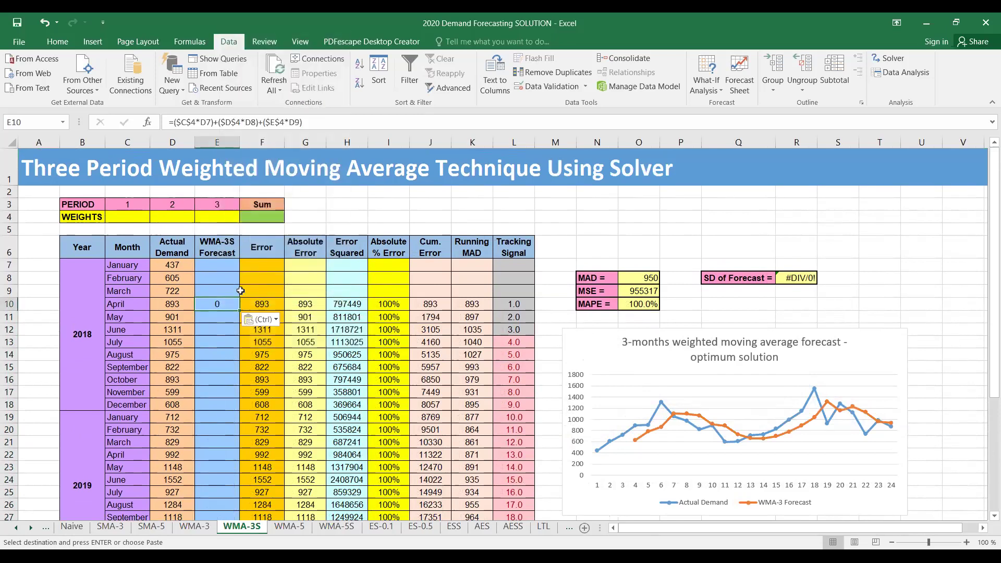
Check the cell references of the pasted E10 formula and fill it down to January 2020 in E31.
double_click(225, 303)
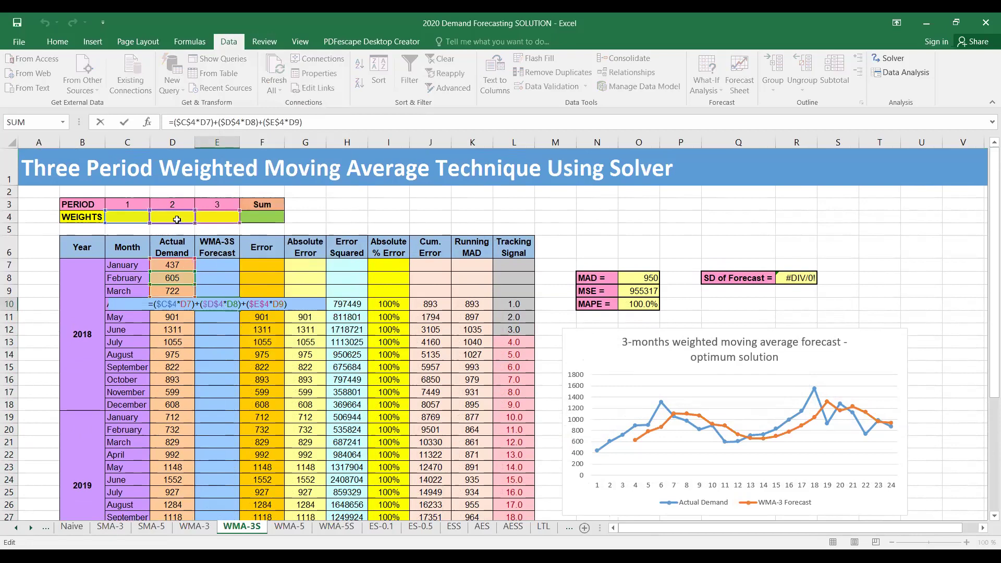
key("ctrl+Return")
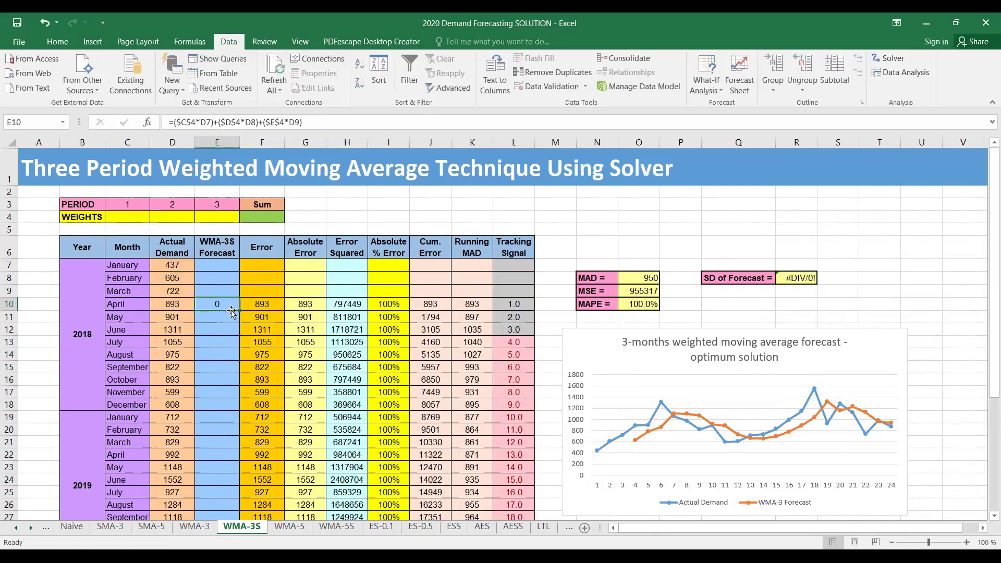
left_click_drag(241, 314, 228, 459)
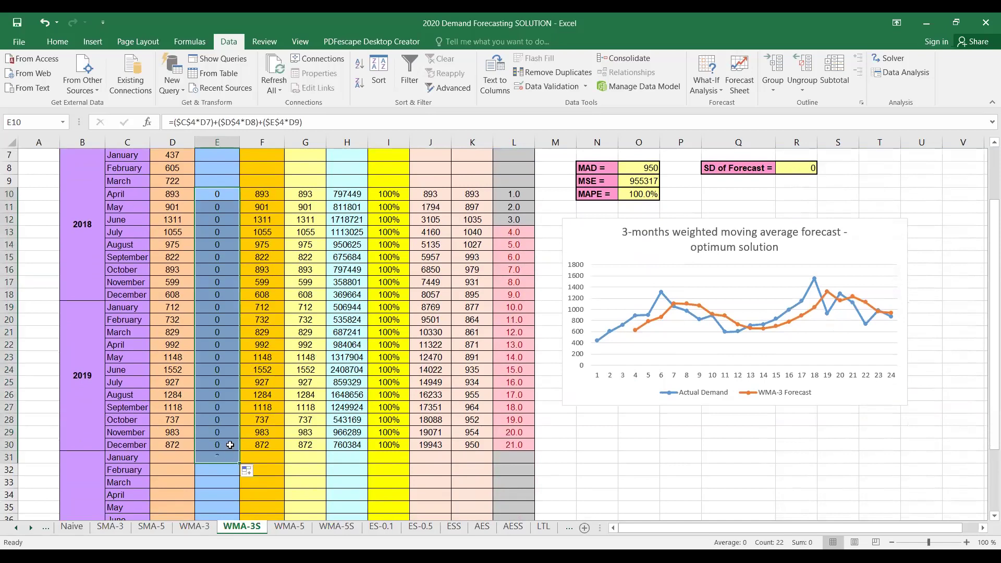
Enter a SUM formula in F4 that totals the three weight cells C4 to E4.
scroll(232, 443, "up", 2)
left_click(262, 214)
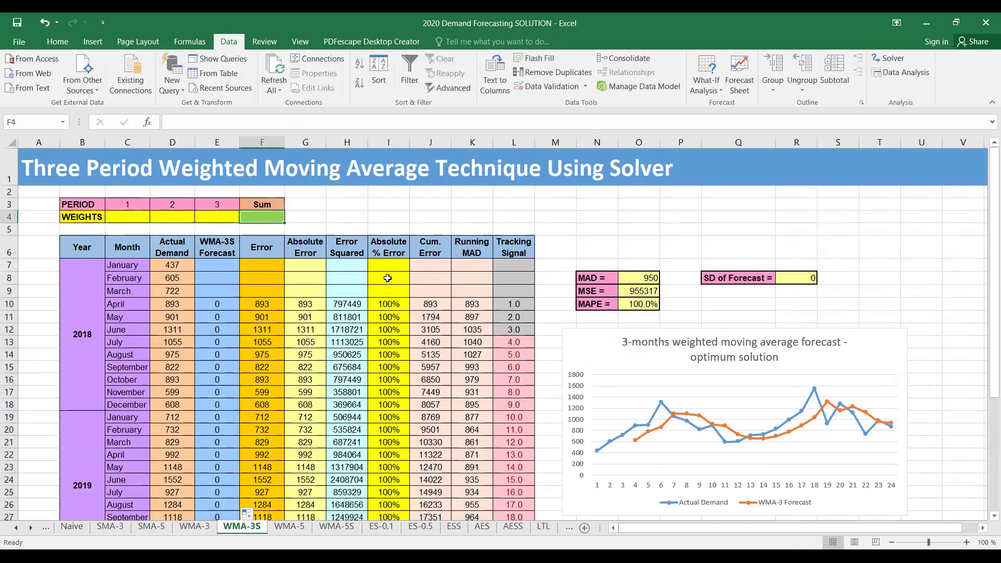
type("=s")
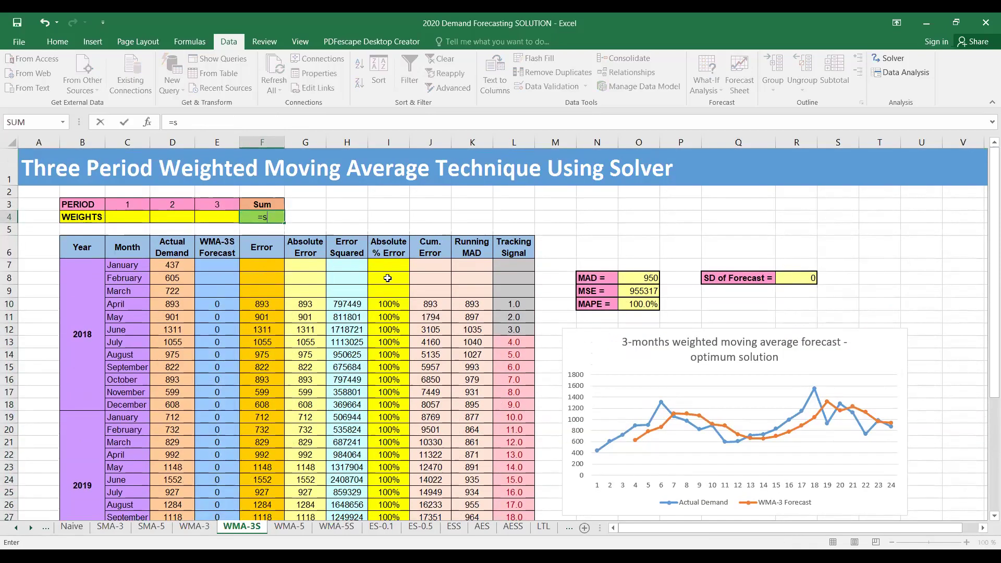
type("um(")
left_click(148, 219)
left_click_drag(148, 219, 204, 214)
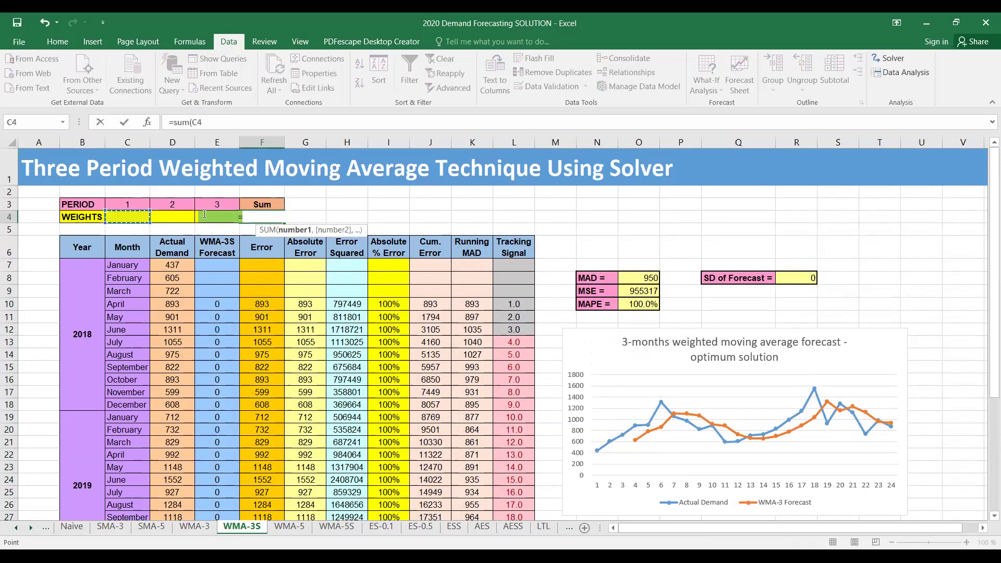
type(")")
key("Return")
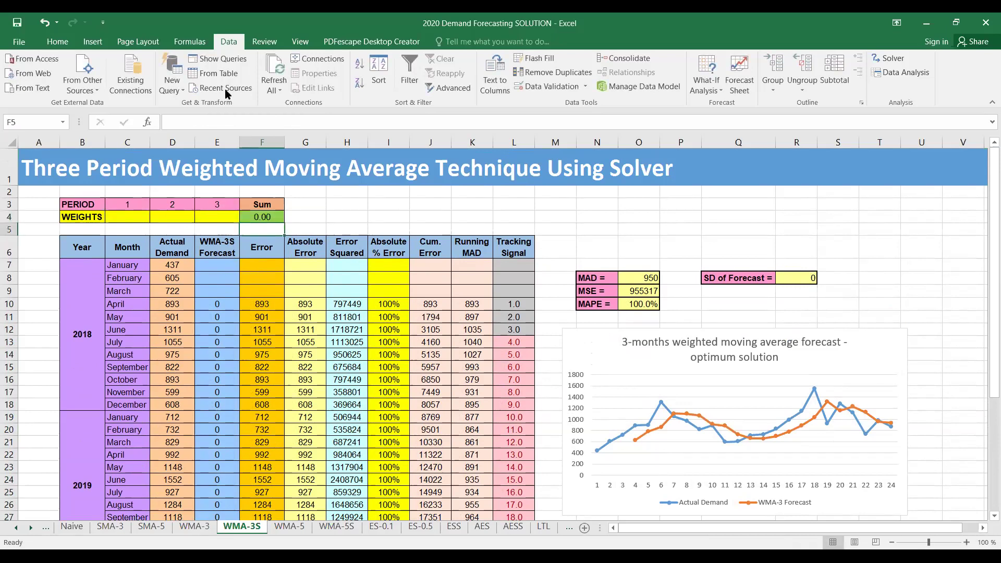
Open Solver and set the objective to minimize the MSE in cell $O$9.
left_click(891, 59)
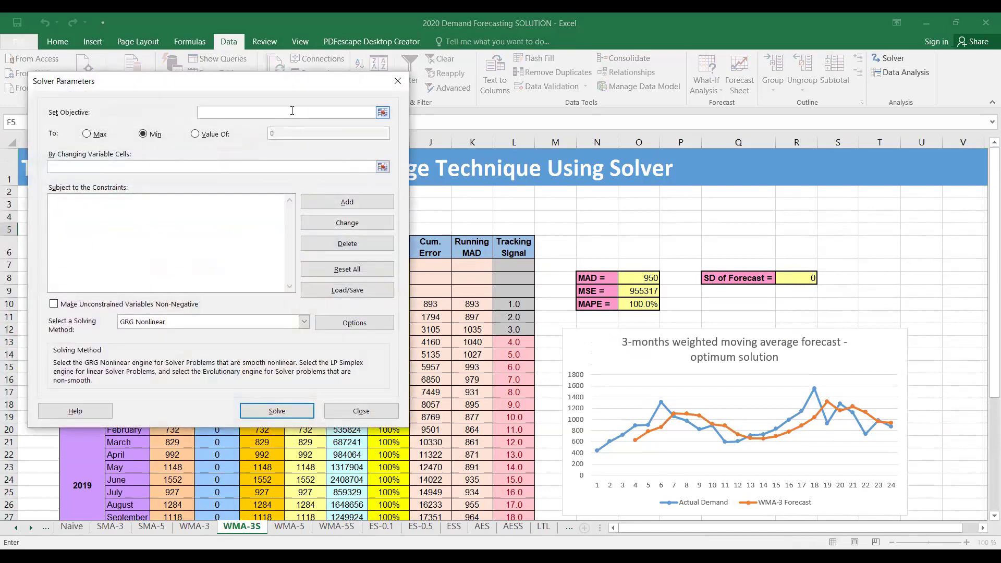
left_click(383, 113)
left_click(637, 292)
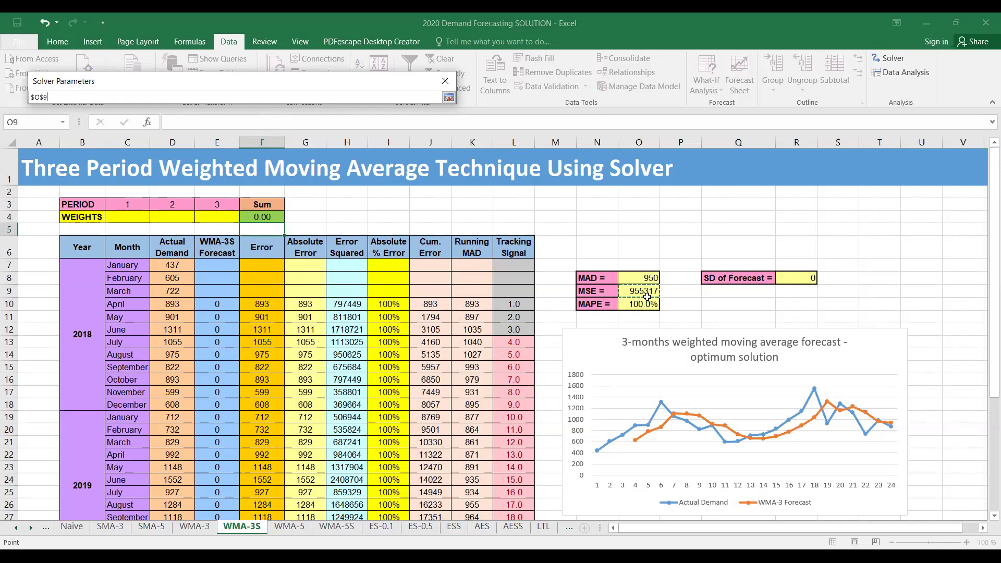
key("Return")
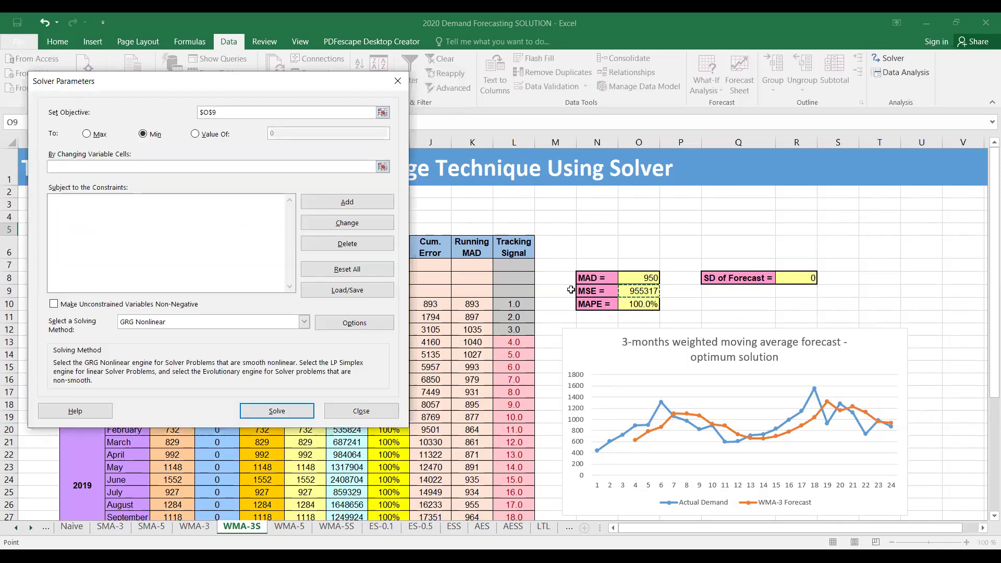
left_click(148, 135)
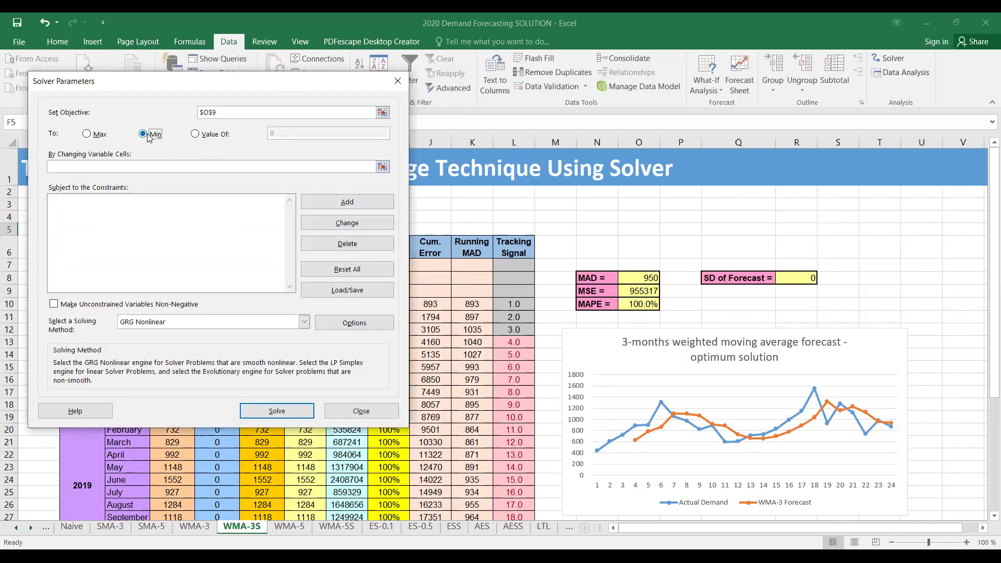
Set the weight cells $C$4:$E$4 as Solver's changing variable cells.
left_click(118, 163)
left_click(382, 166)
left_click_drag(123, 215, 217, 217)
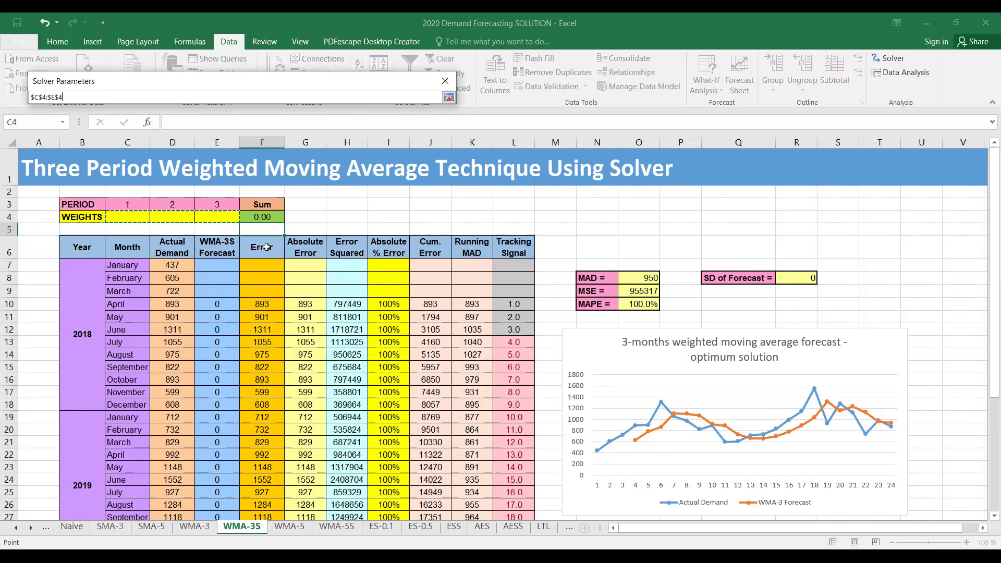
key("Return")
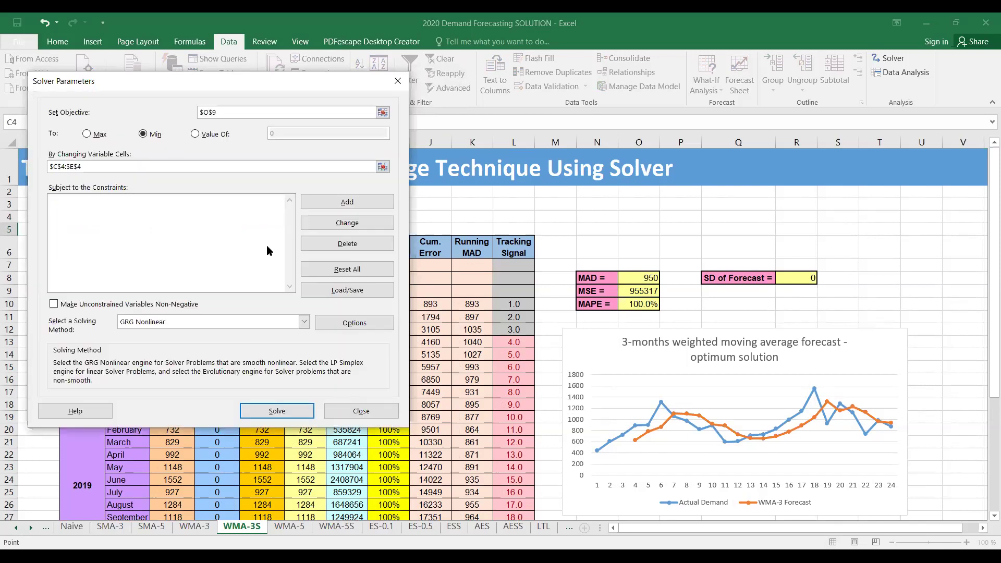
Add a Solver constraint that weight $C$4 is <= weight $D$4, keeping the weight cells uncovered.
left_click(317, 203)
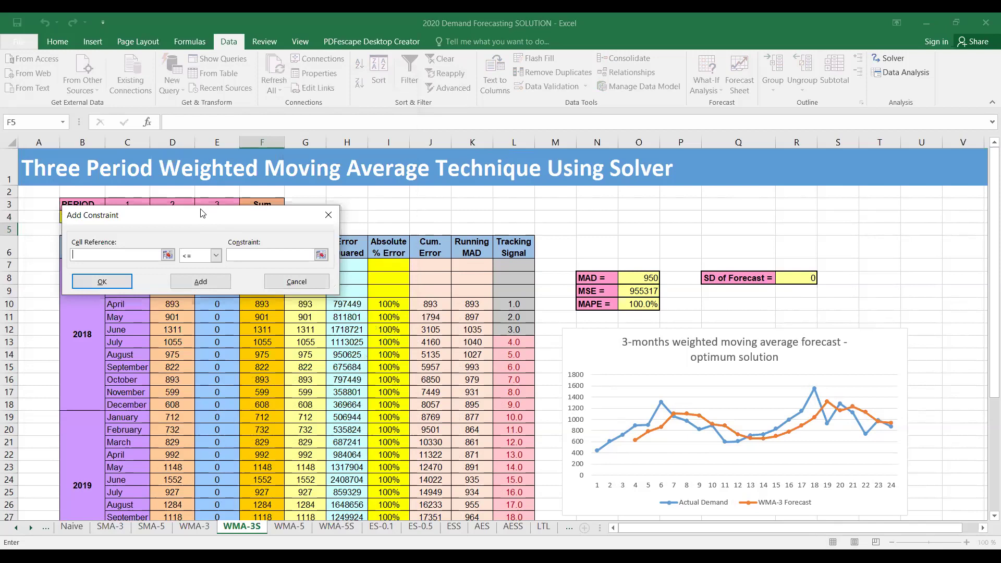
left_click_drag(203, 214, 573, 183)
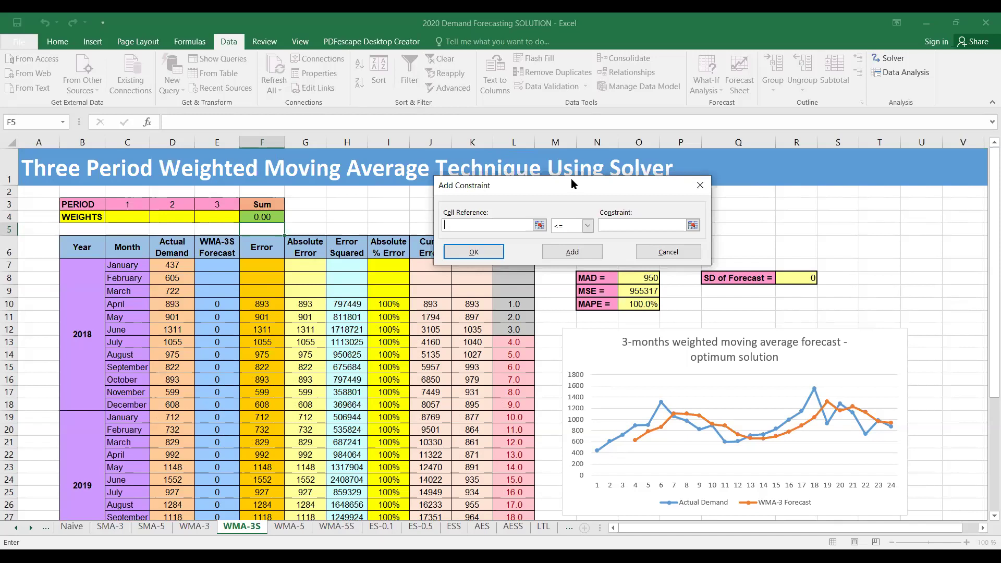
left_click(136, 217)
left_click(640, 223)
left_click(161, 219)
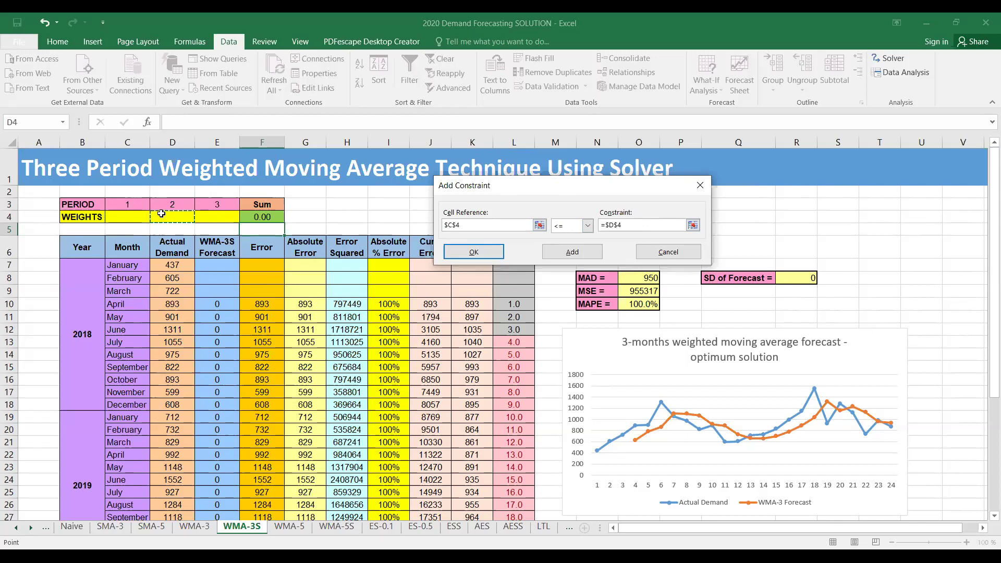
left_click(571, 252)
Add a Solver constraint that weight $D$4 is <= weight $E$4.
left_click(171, 221)
left_click(641, 225)
left_click(227, 218)
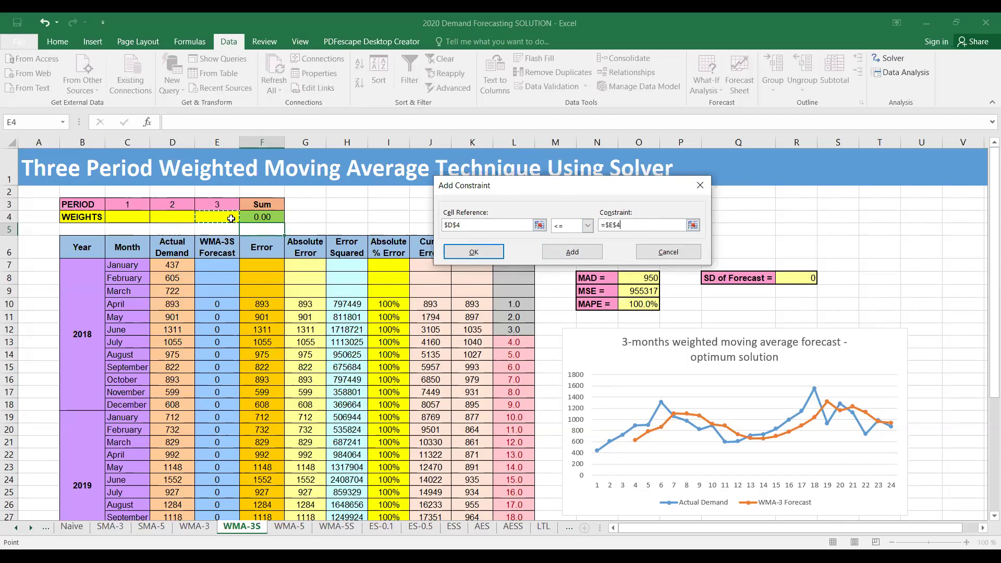
left_click(561, 255)
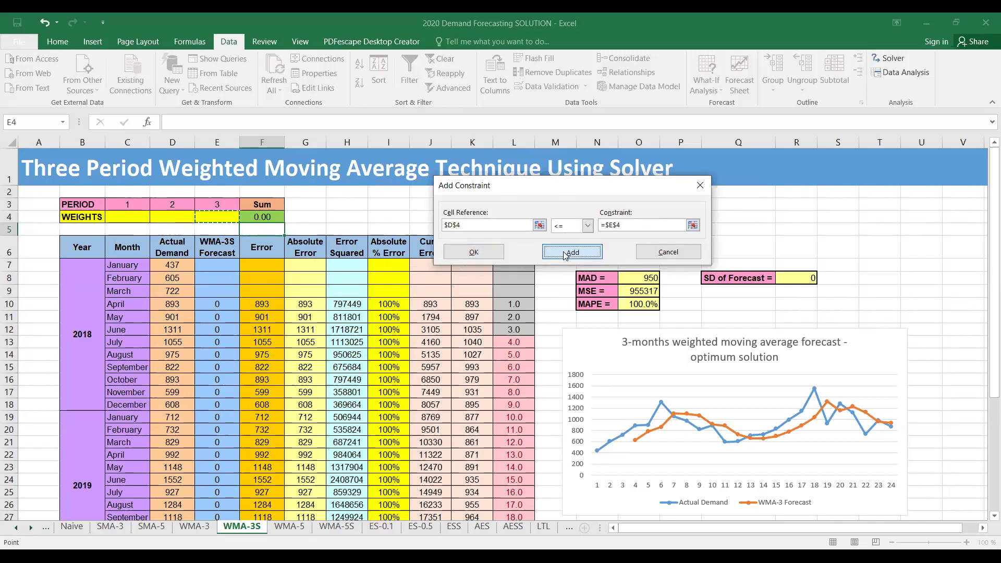
Add a Solver constraint that the sum of the weights in $F$4 = 1.
left_click(269, 216)
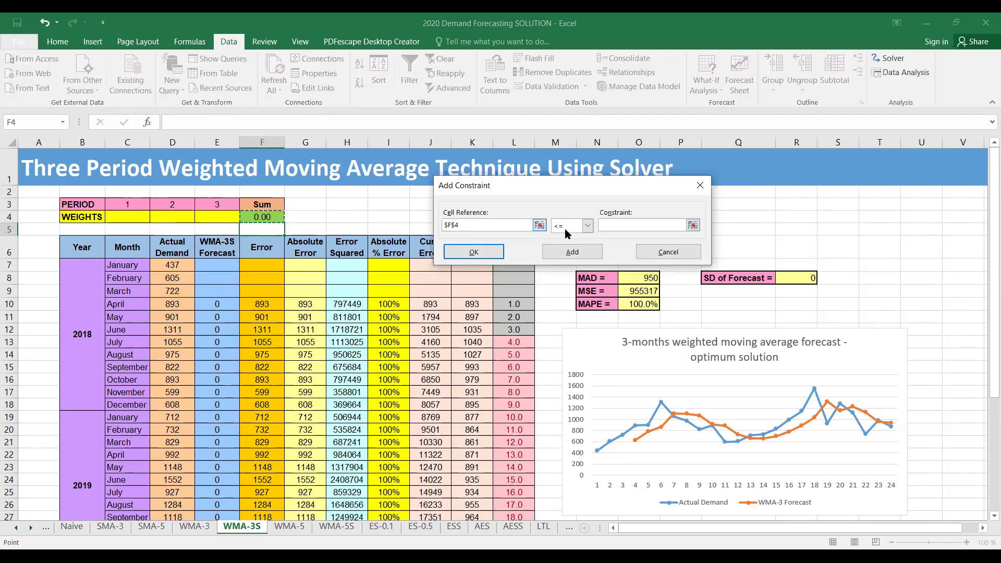
left_click(586, 226)
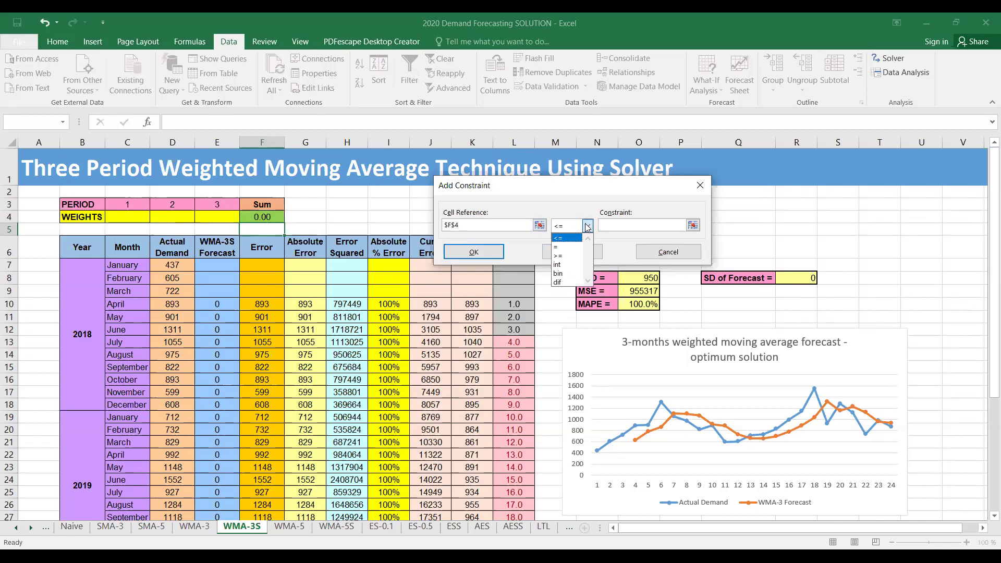
left_click(568, 246)
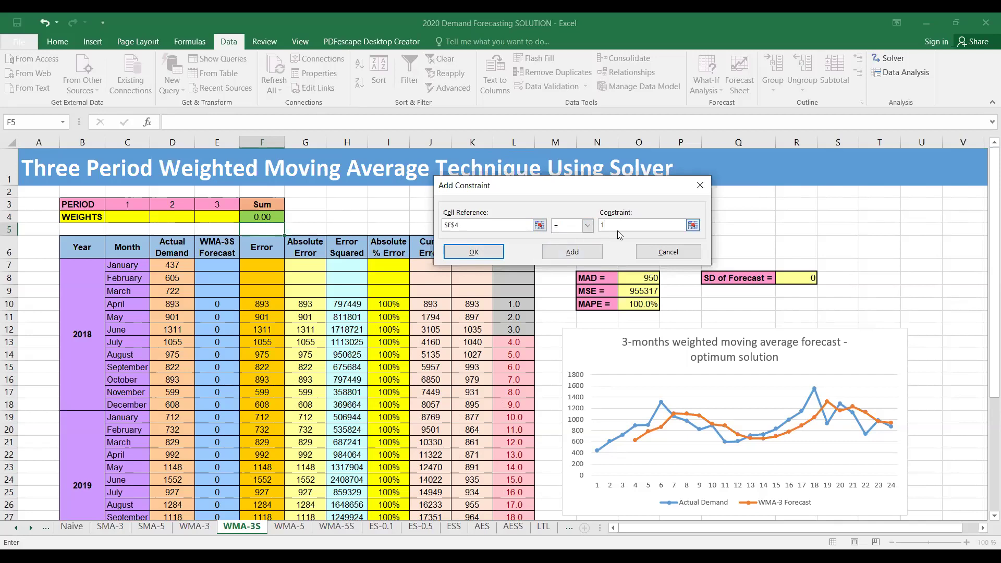
left_click(572, 252)
Add a Solver constraint that all weights in $C$4:$E$4 are >= 0 and finish adding constraints.
left_click(134, 218)
left_click_drag(134, 218, 217, 217)
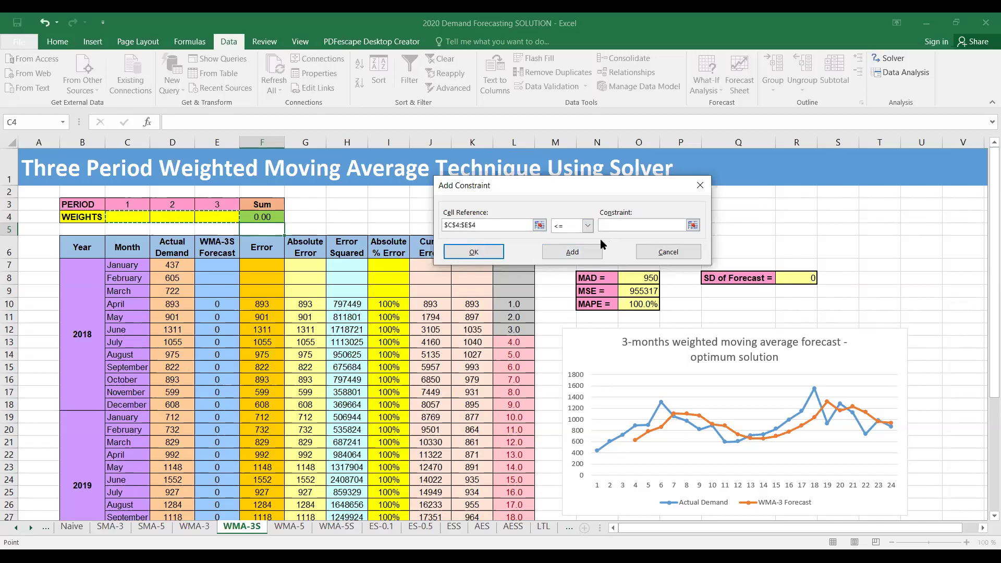
left_click(588, 226)
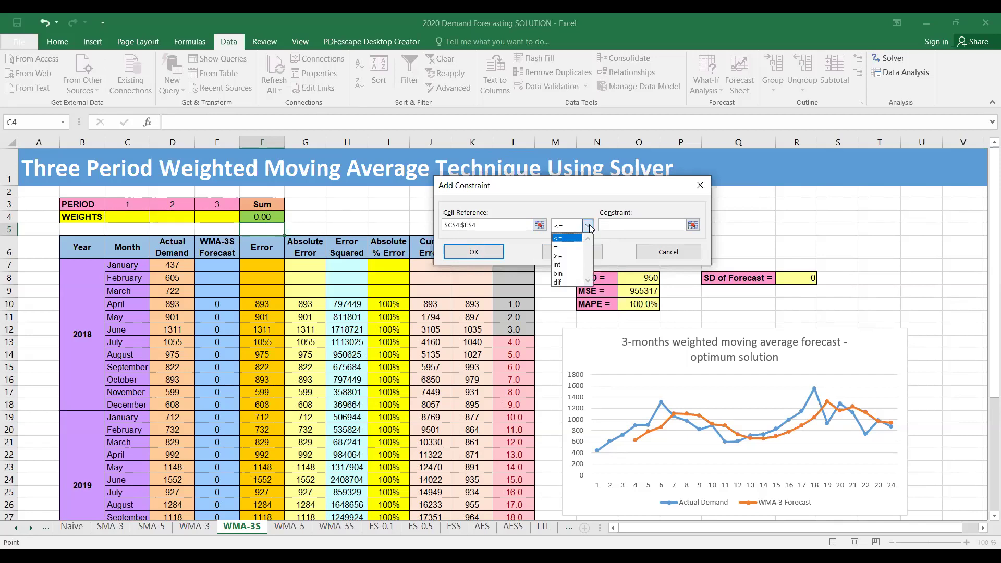
left_click(565, 252)
left_click(616, 229)
type("0")
left_click(572, 251)
left_click(668, 254)
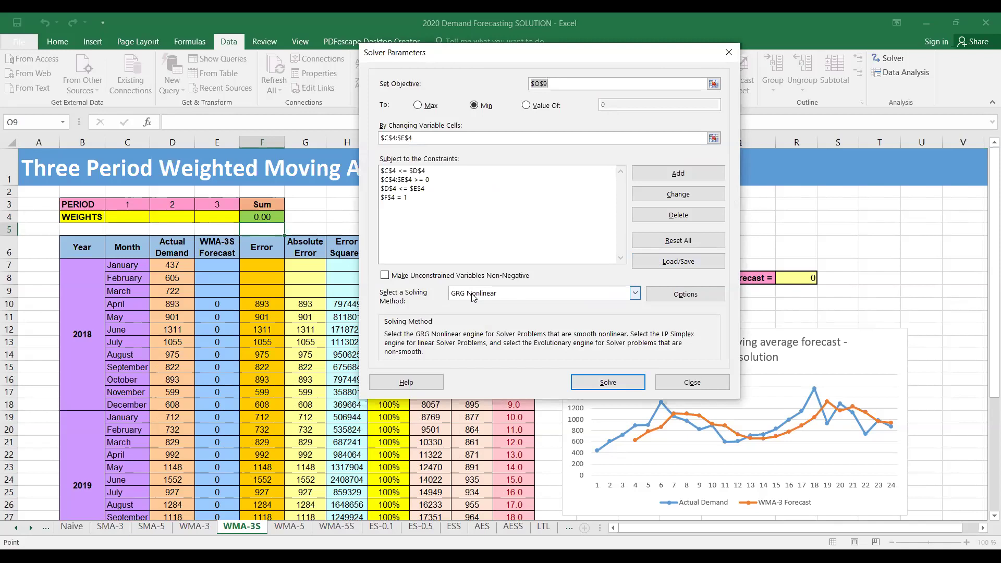
Solve the model, keep the Solver solution, and review the optimized weights along with the MAD and MSE cells.
left_click(596, 383)
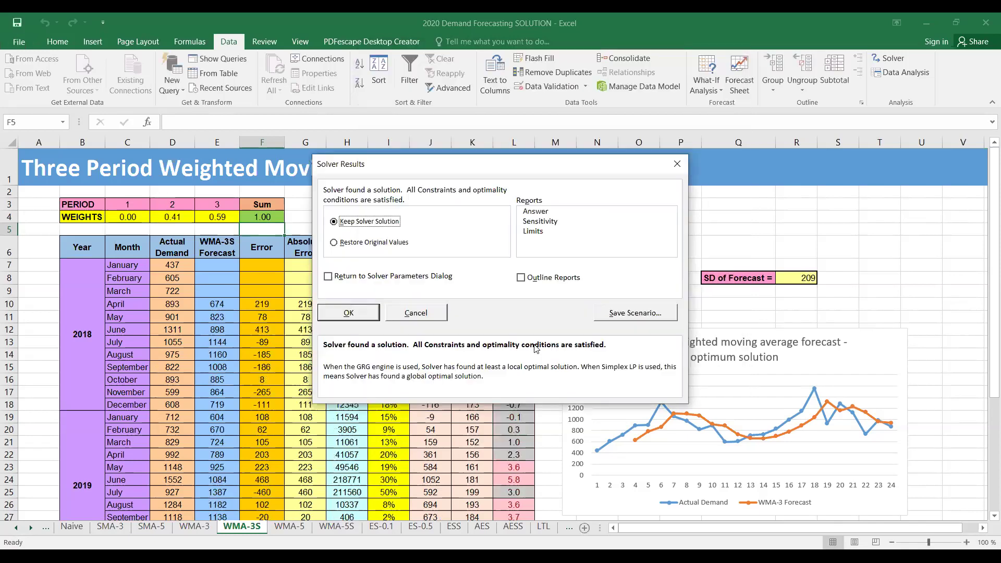
left_click(348, 313)
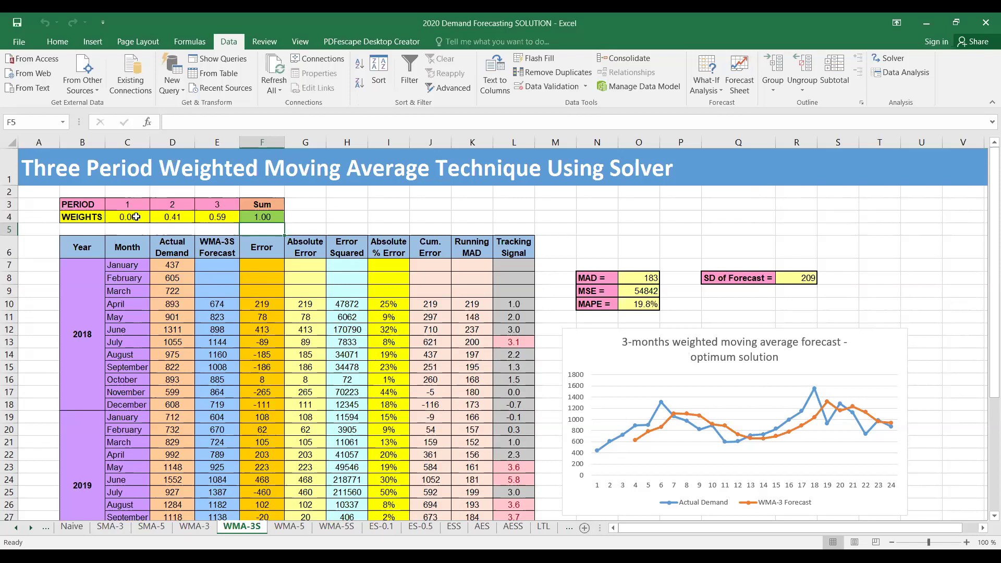
left_click(163, 217)
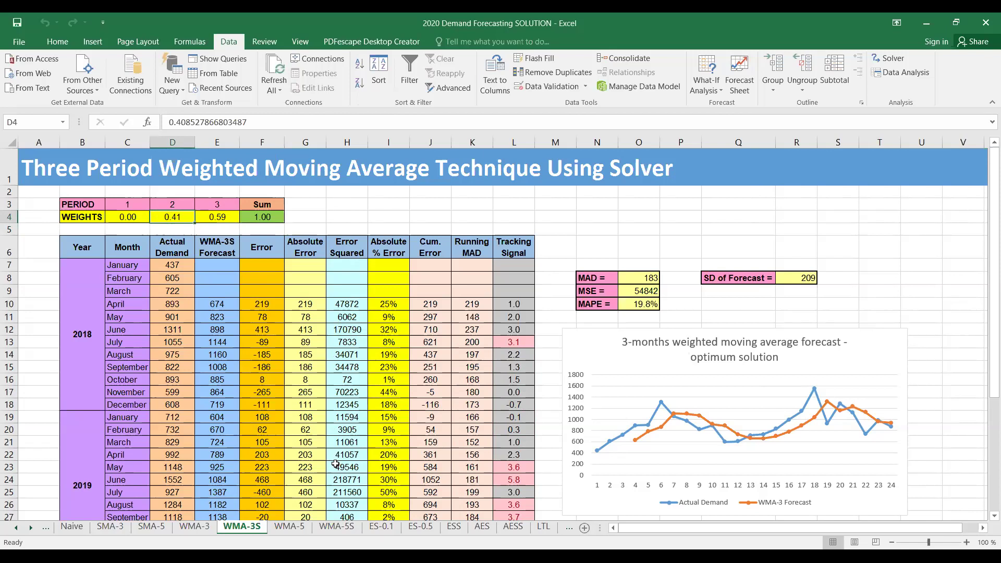
left_click(642, 278)
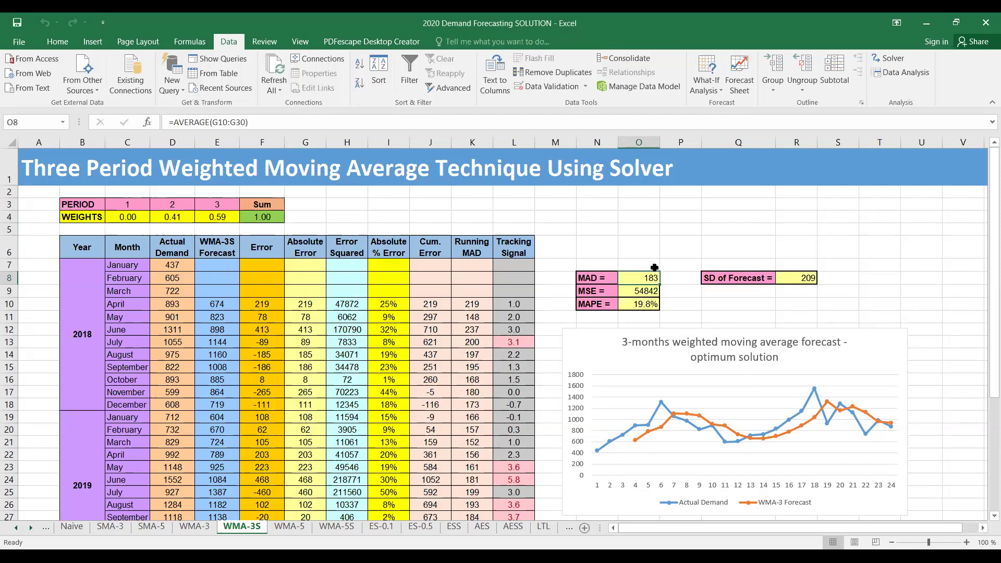
left_click(647, 291)
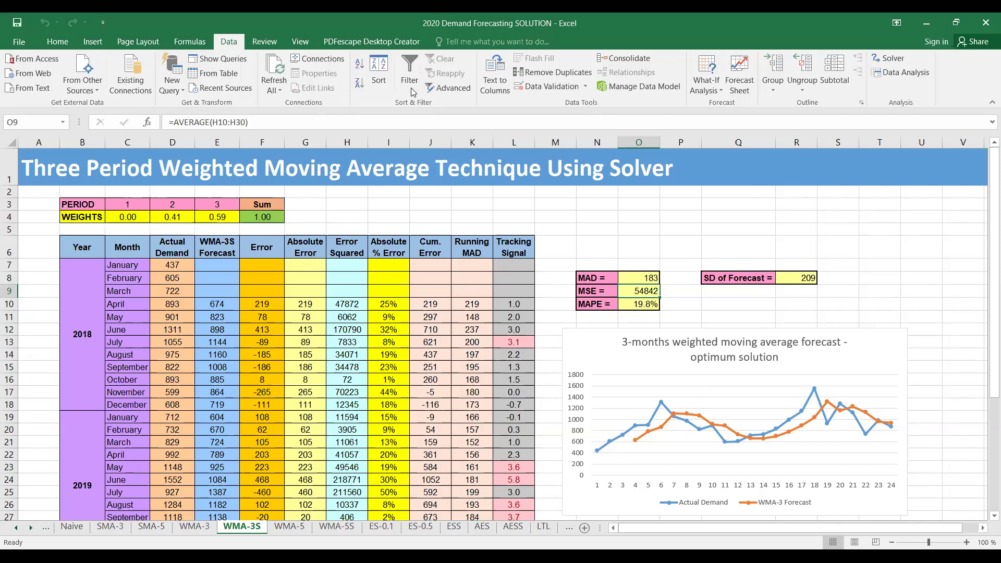
left_click(137, 218)
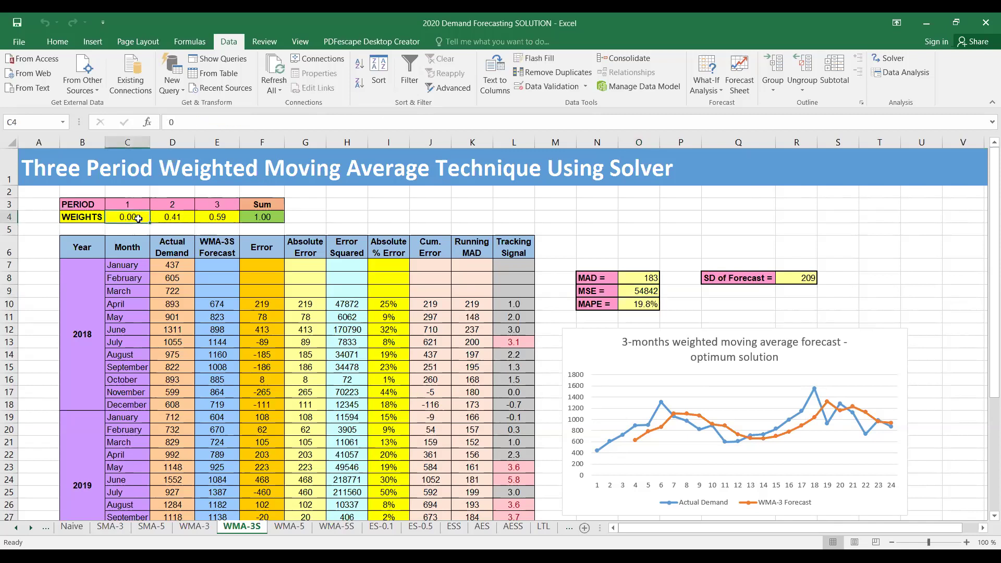
Highlight the MSE value in O9 with a yellow fill and bold text.
left_click(640, 290)
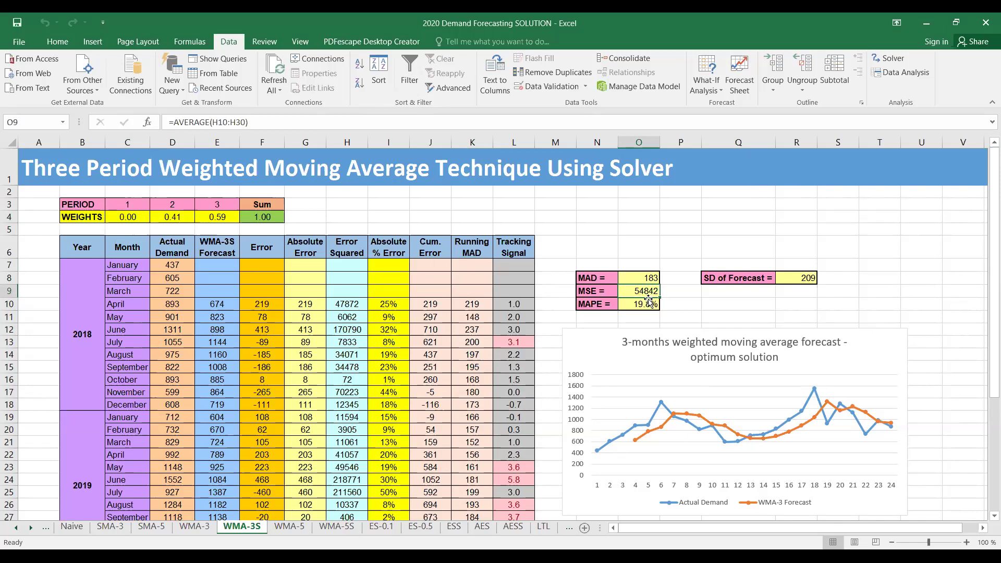
left_click(59, 41)
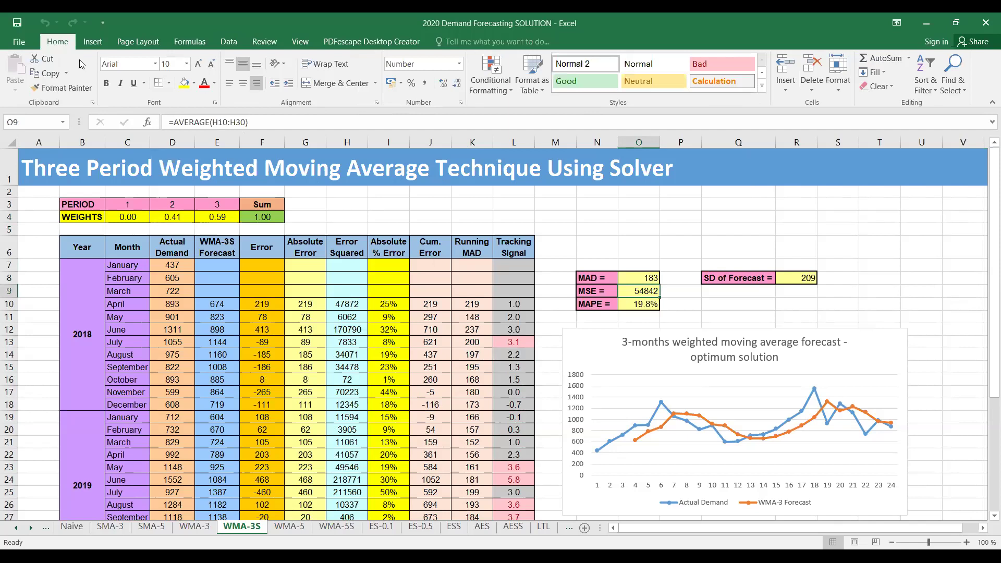
left_click(184, 83)
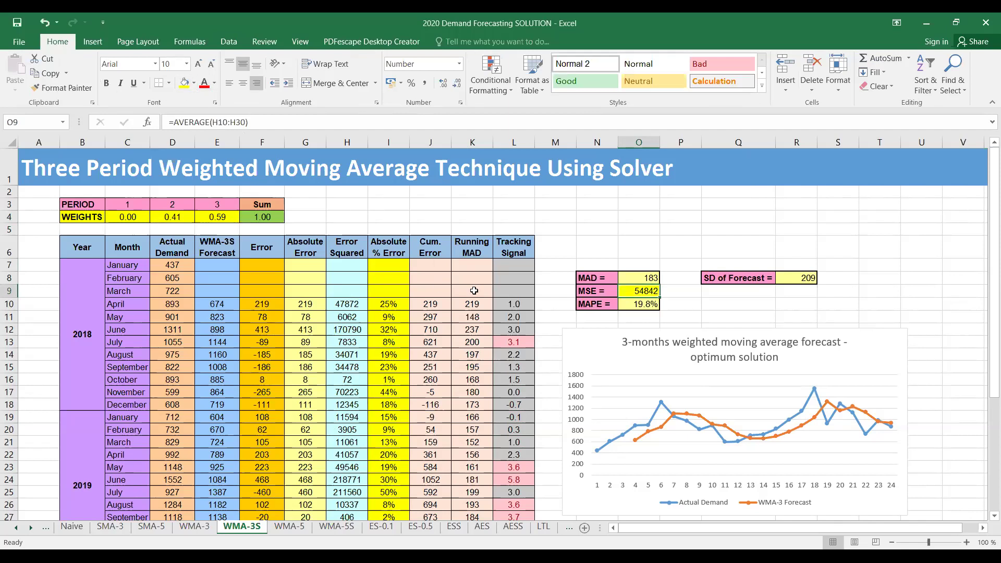
left_click(107, 85)
Test alternative weights against the MSE by setting D4 to 0.35 and E4 to 0.65.
left_click(166, 218)
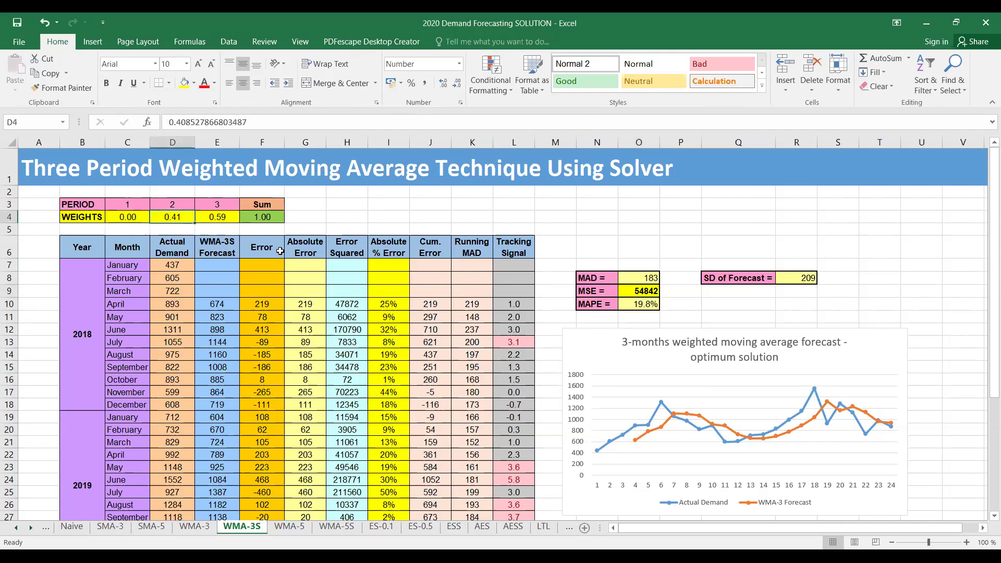
type("0.35")
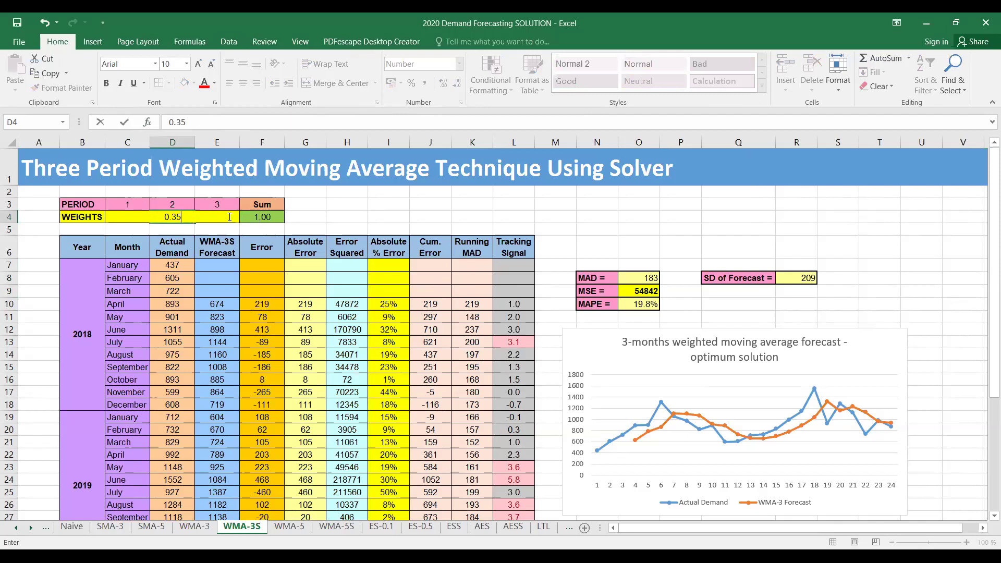
left_click(355, 221)
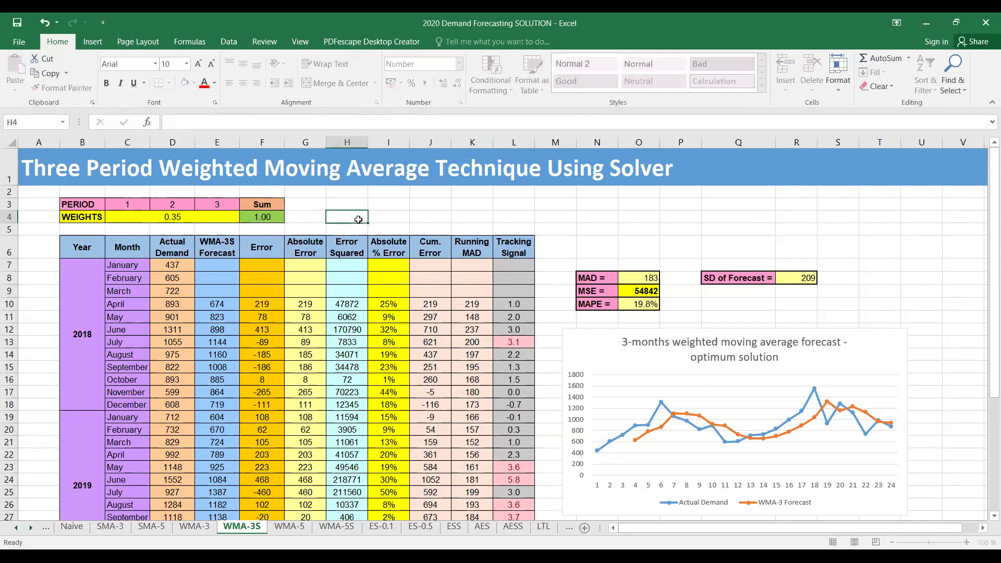
left_click(212, 218)
type("0.65")
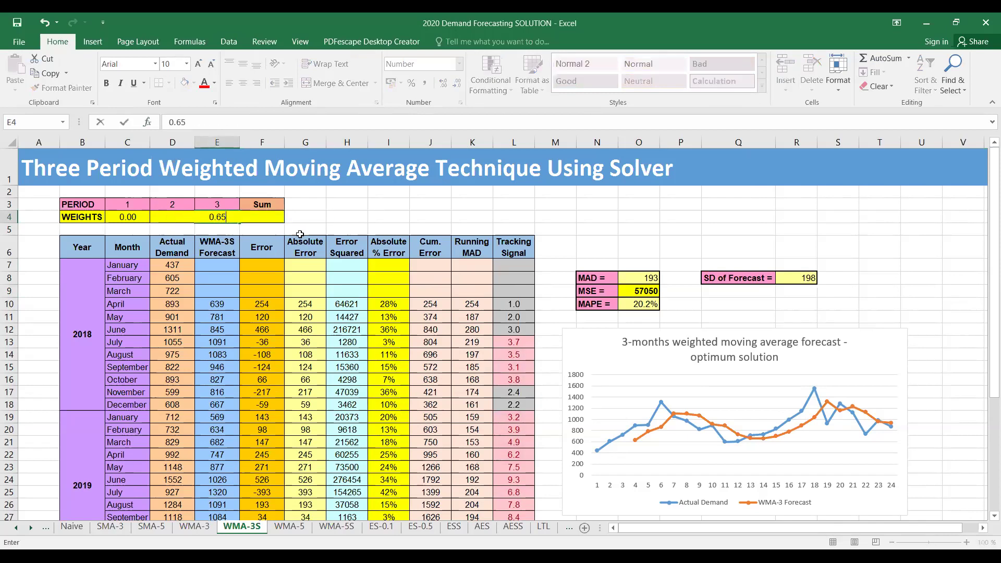
key("Return")
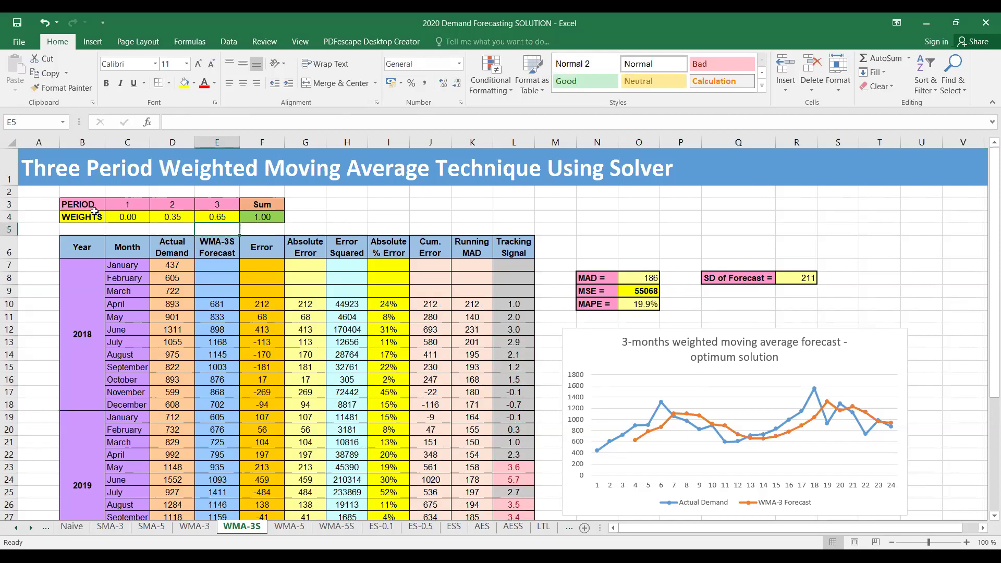
Test another set of weights by entering 0.10 in C4, 0.20 in D4 and 0.70 in E4.
left_click(142, 218)
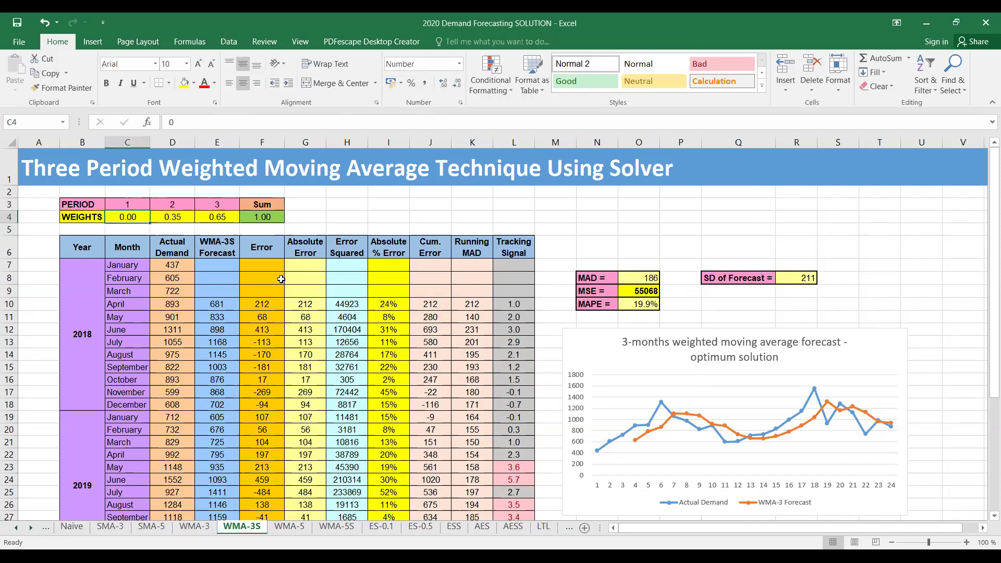
type("0.10")
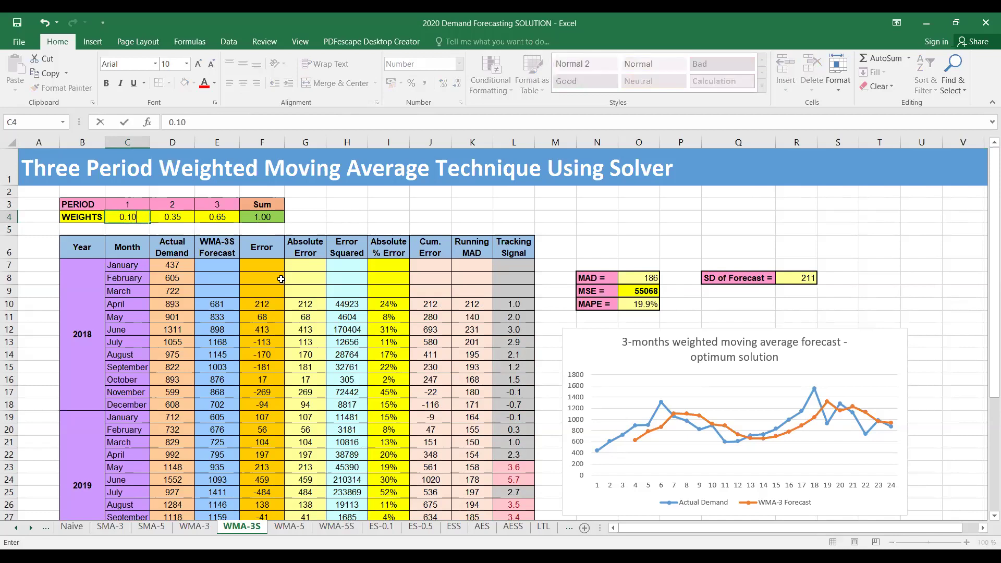
key("Tab")
type("0.20")
key("ctrl+Return")
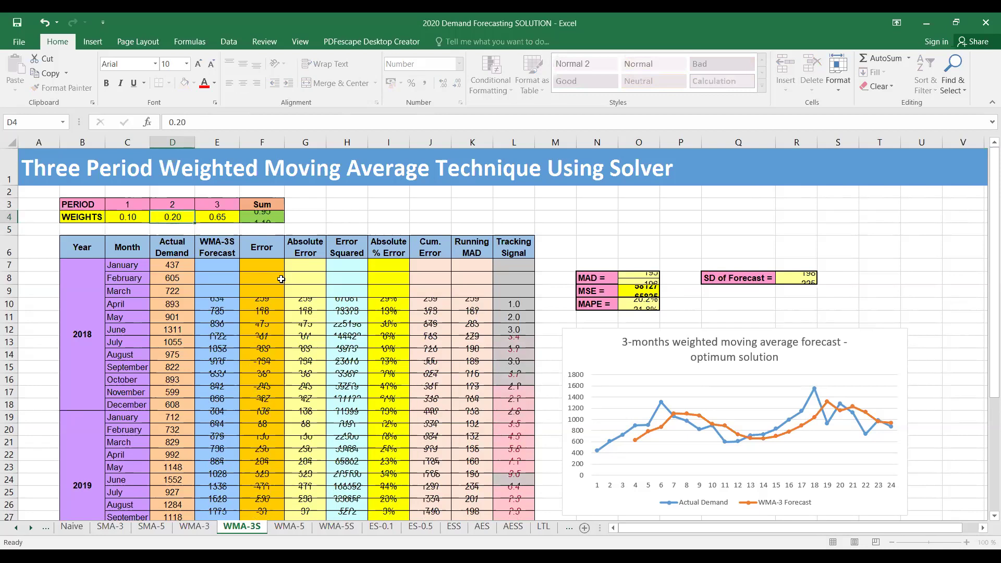
key("Tab")
type("0.70")
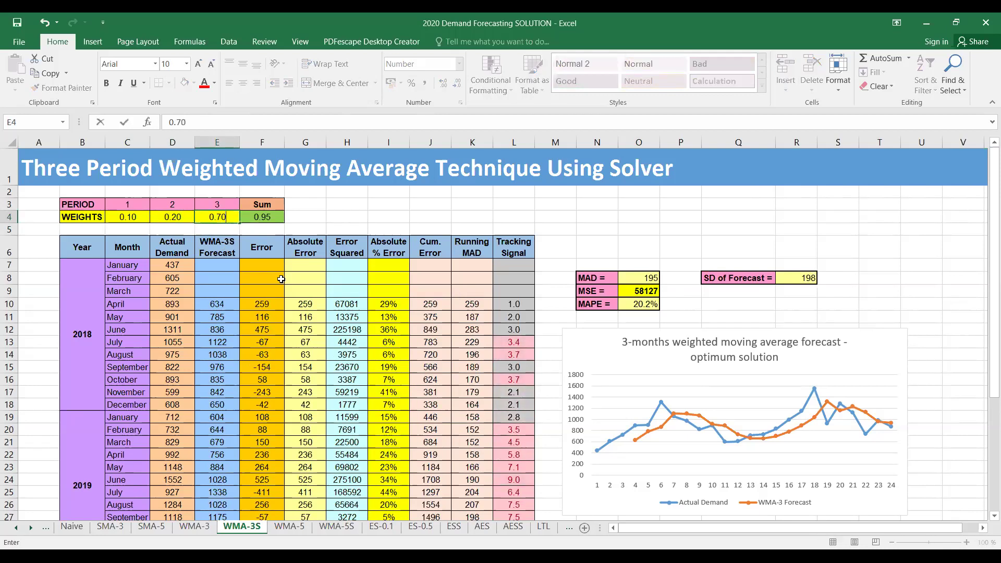
key("Tab")
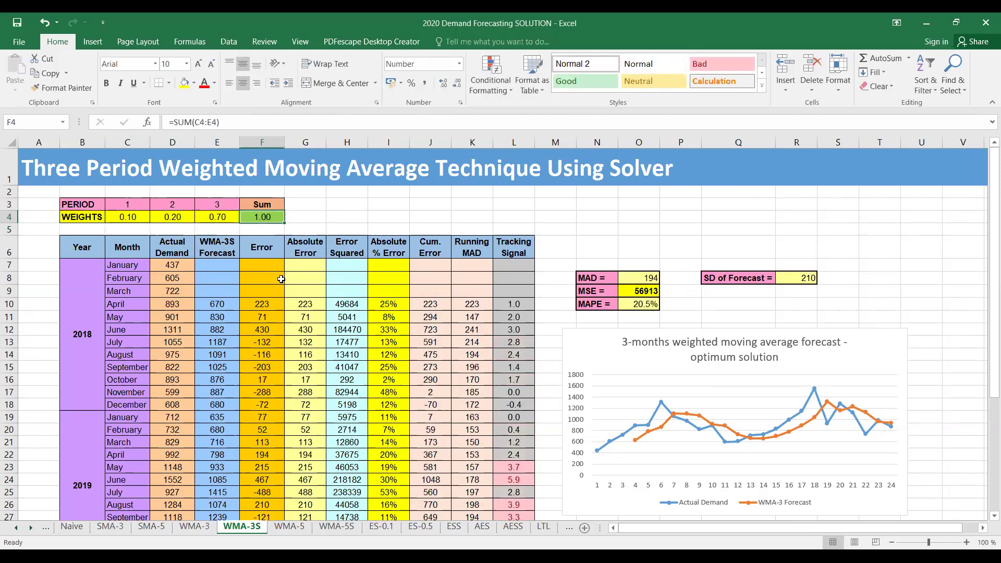